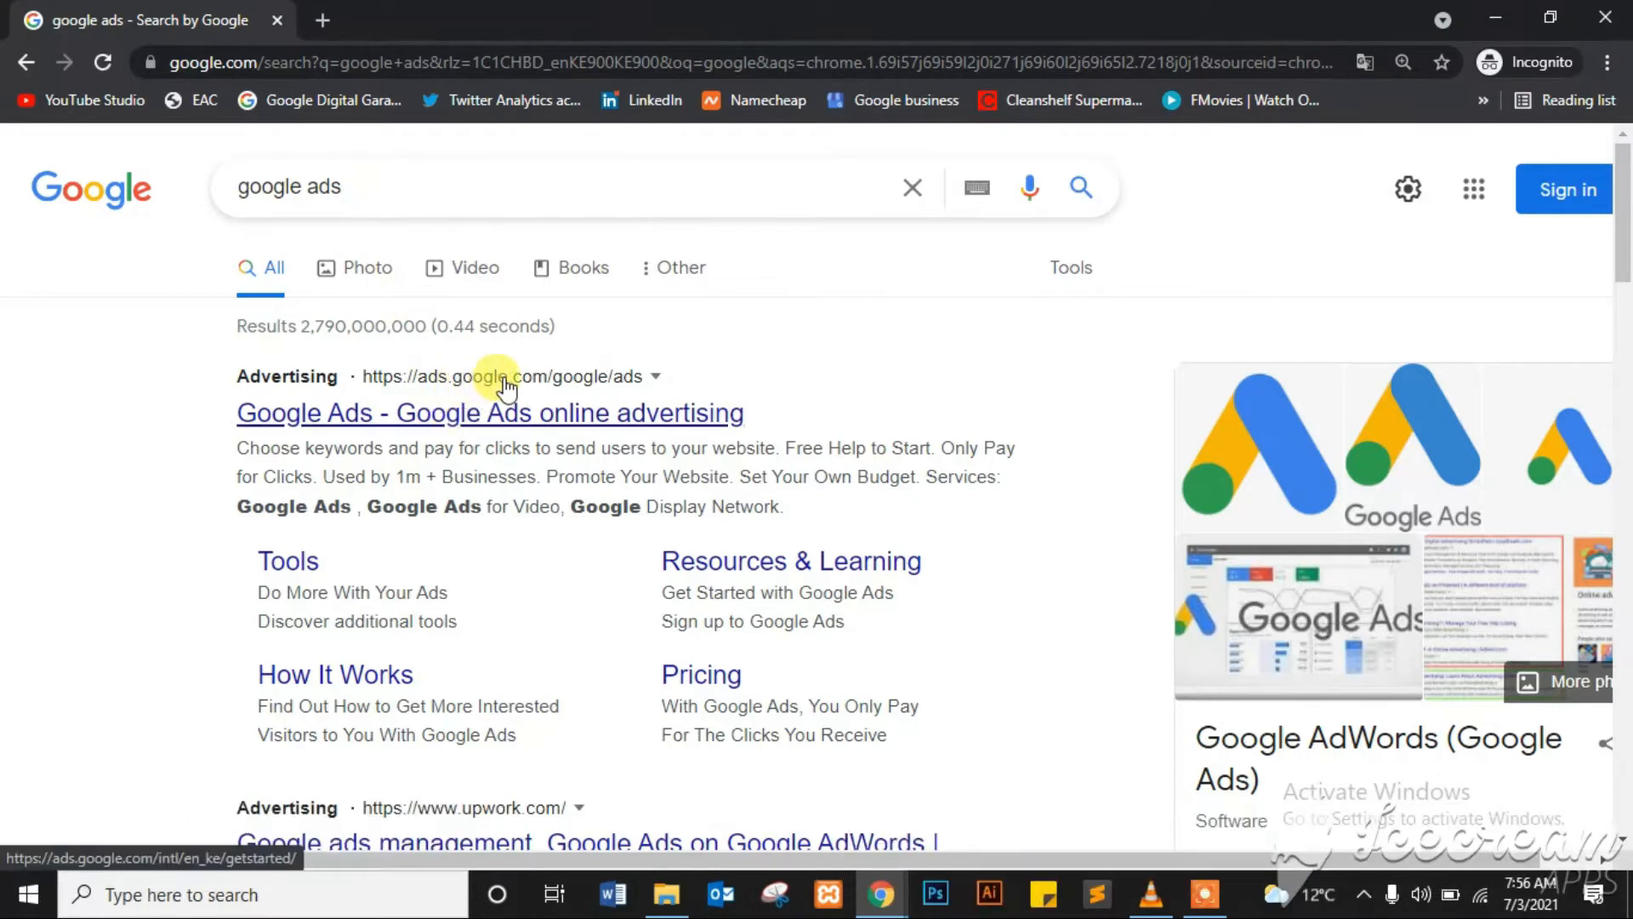
# Open Google Ads from the search result, sign in, and start a new Google Ads account
pyautogui.click(464, 417)
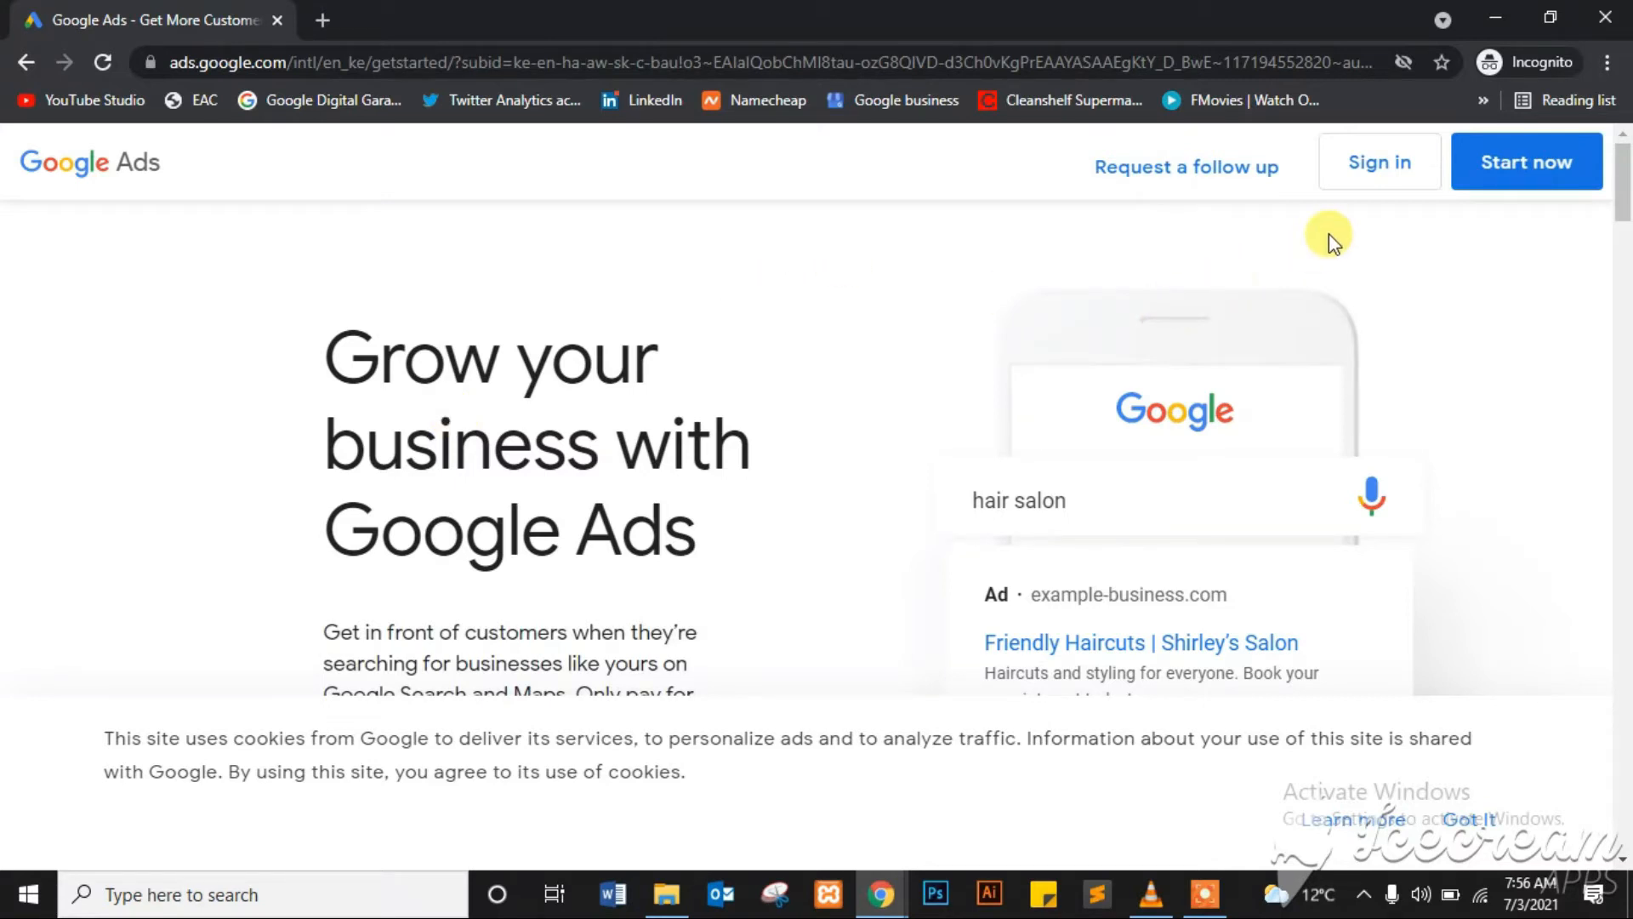
pyautogui.click(1412, 183)
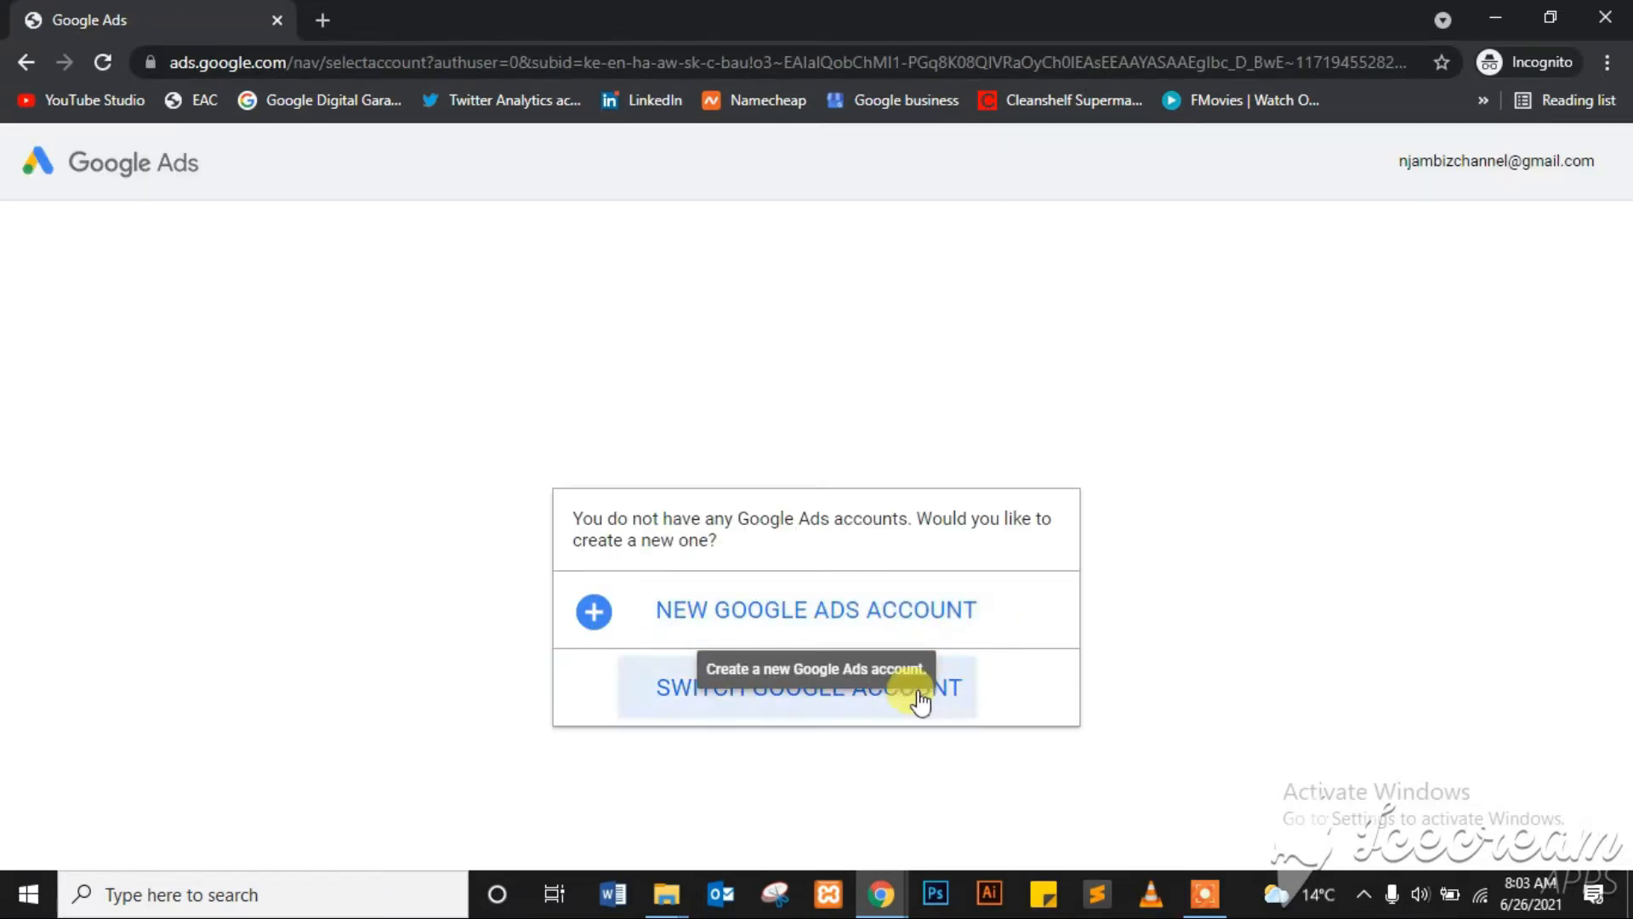
pyautogui.click(906, 622)
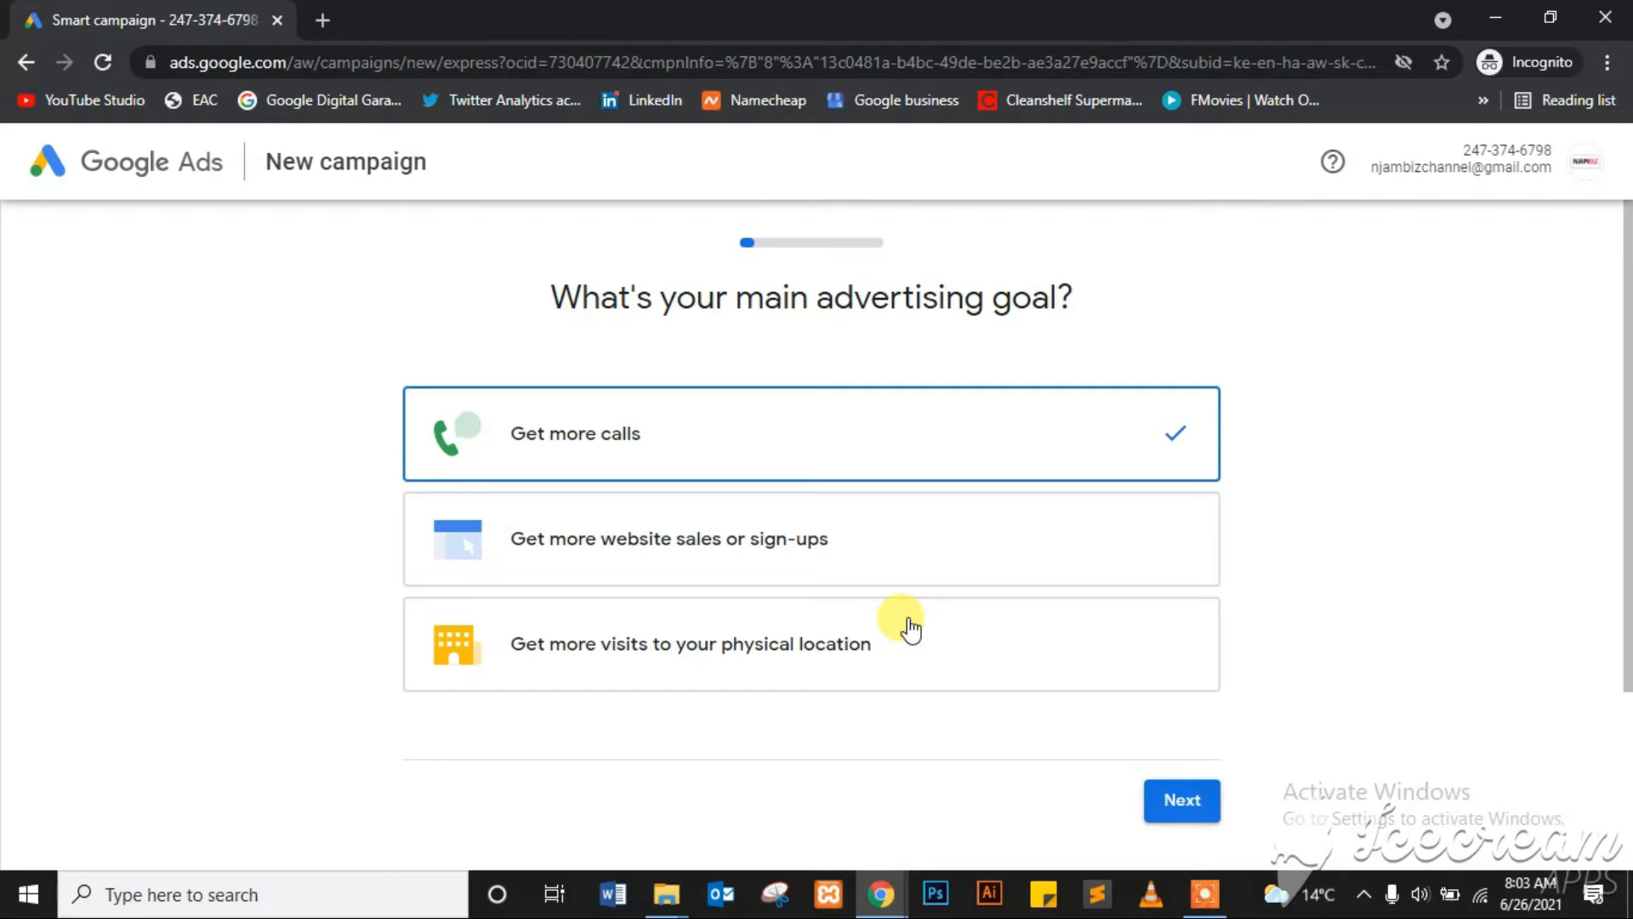
# Choose website sales or sign-ups as the goal and decline the linked Google My Business info
pyautogui.click(903, 563)
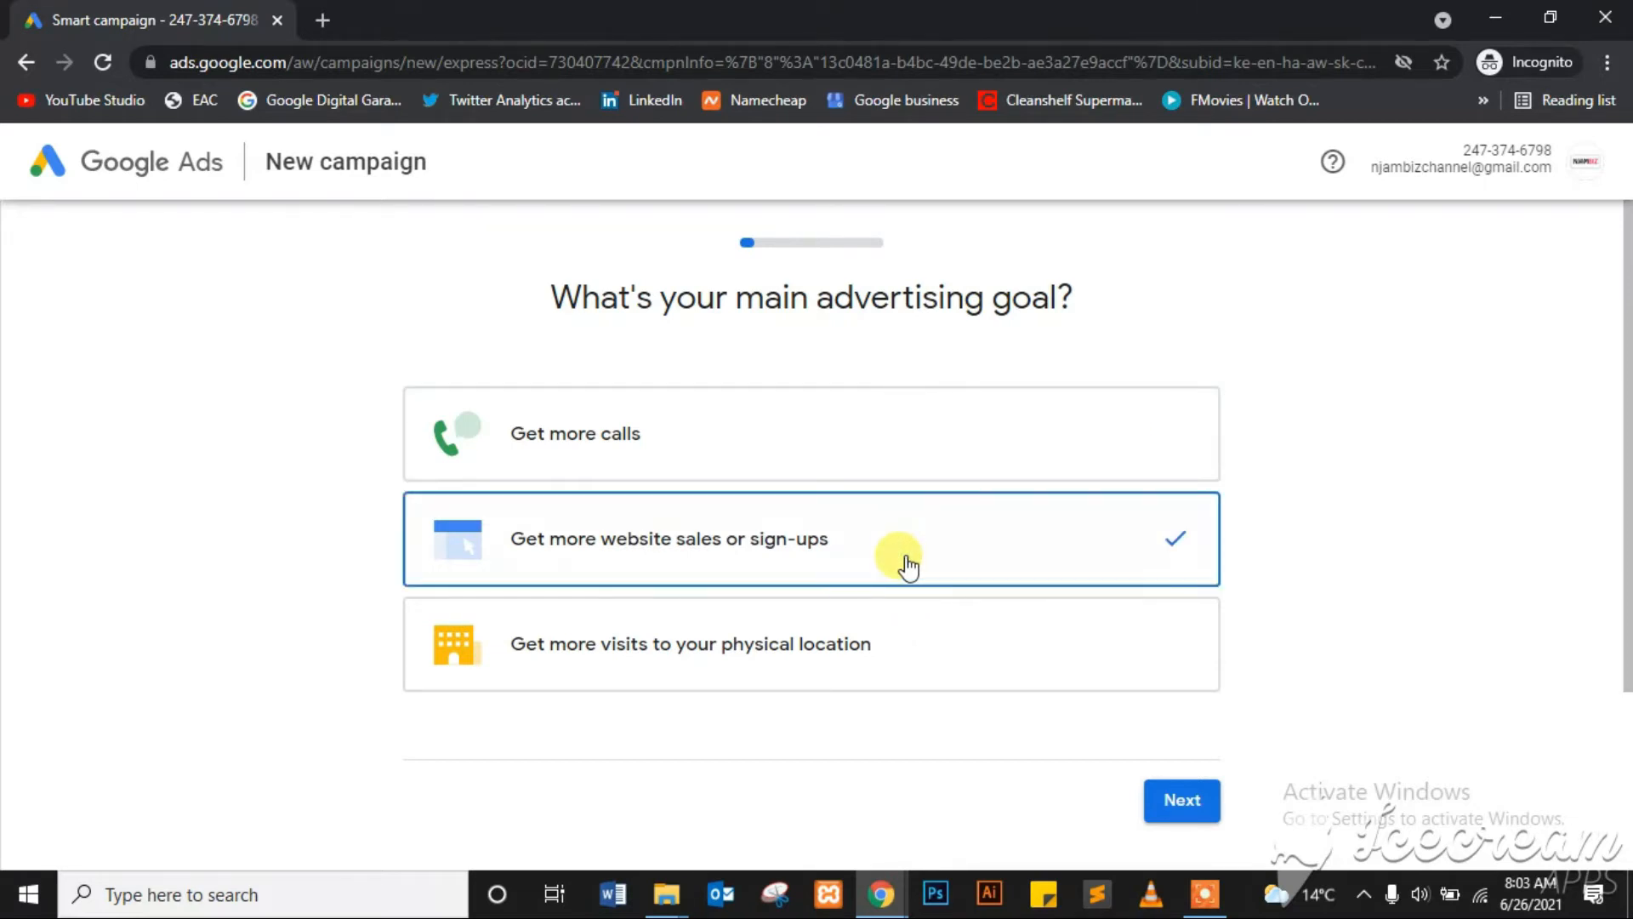
pyautogui.click(1193, 802)
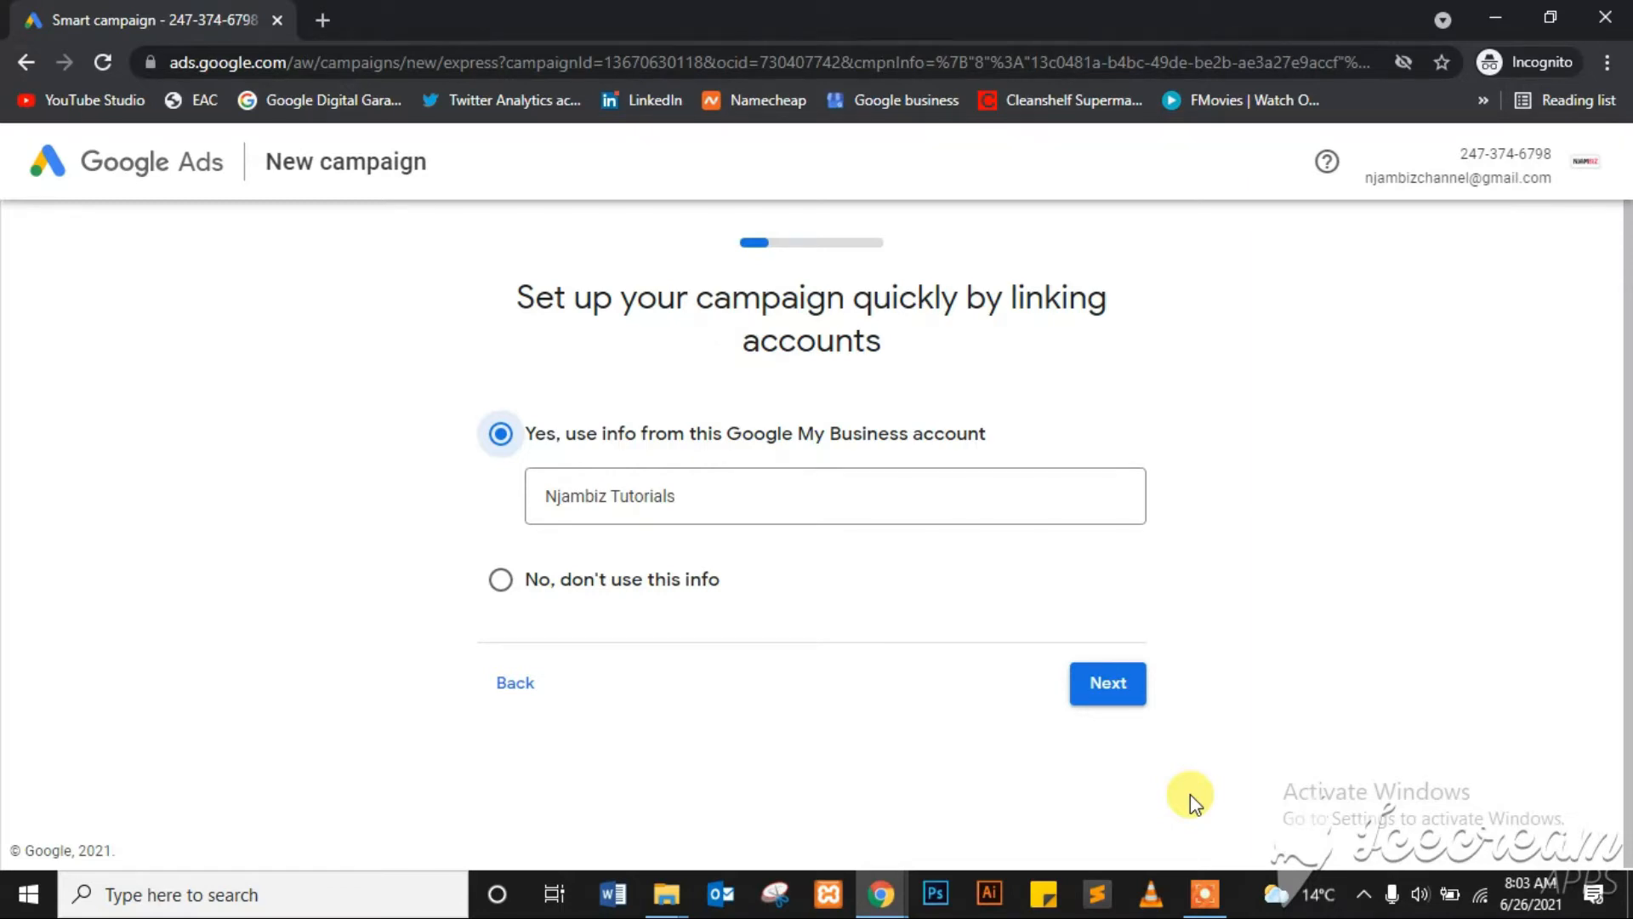
pyautogui.click(695, 579)
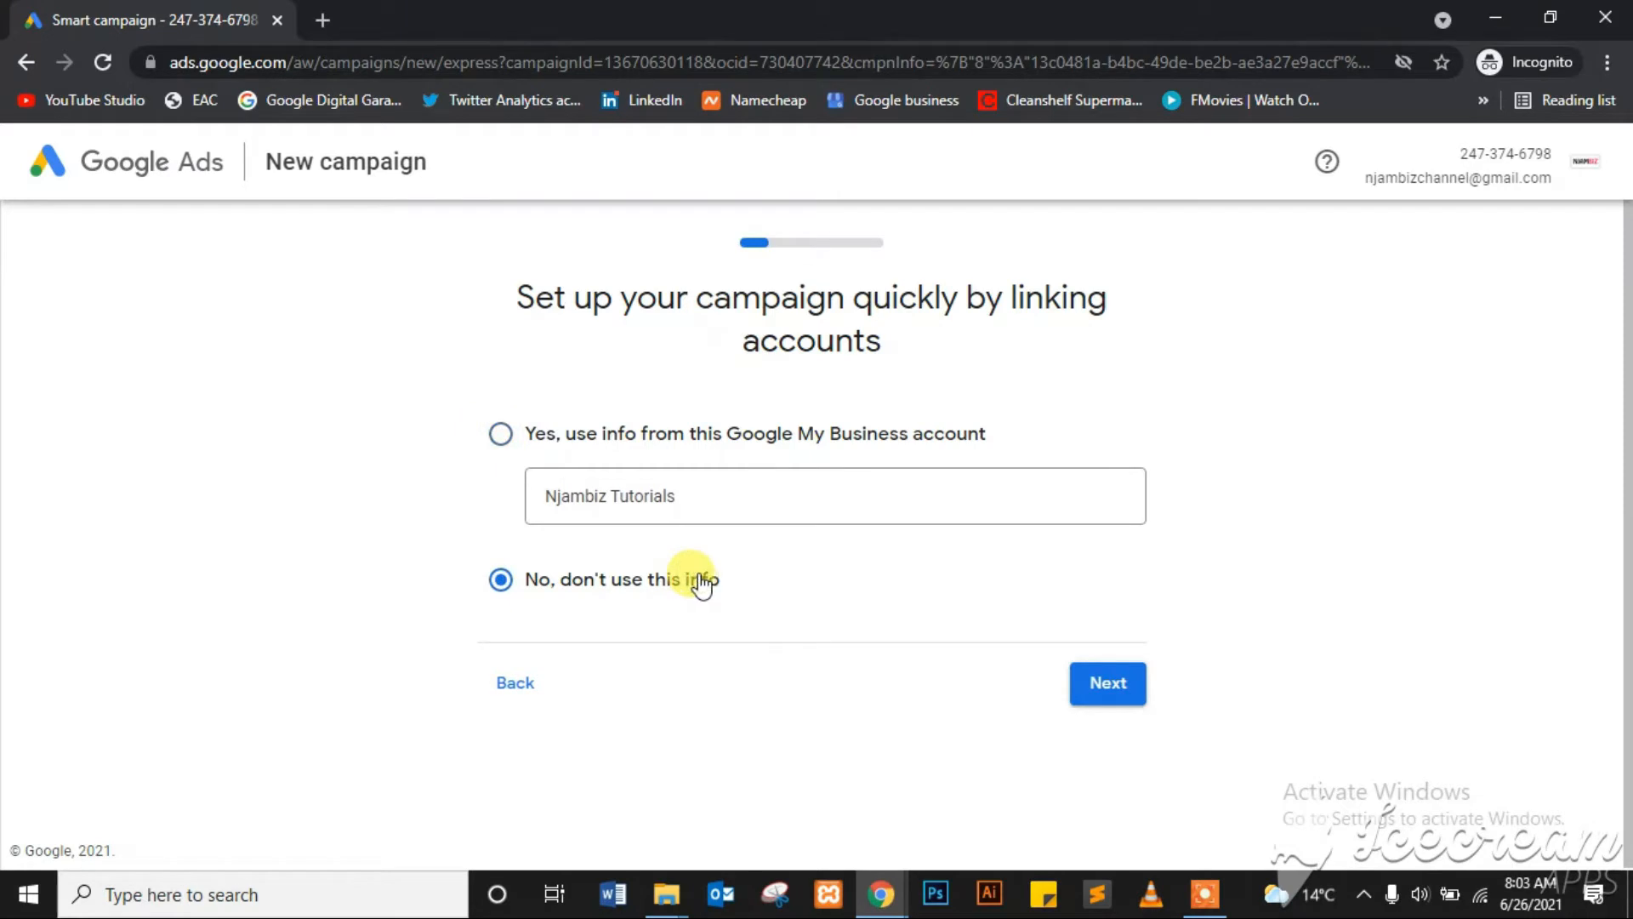
pyautogui.click(1123, 699)
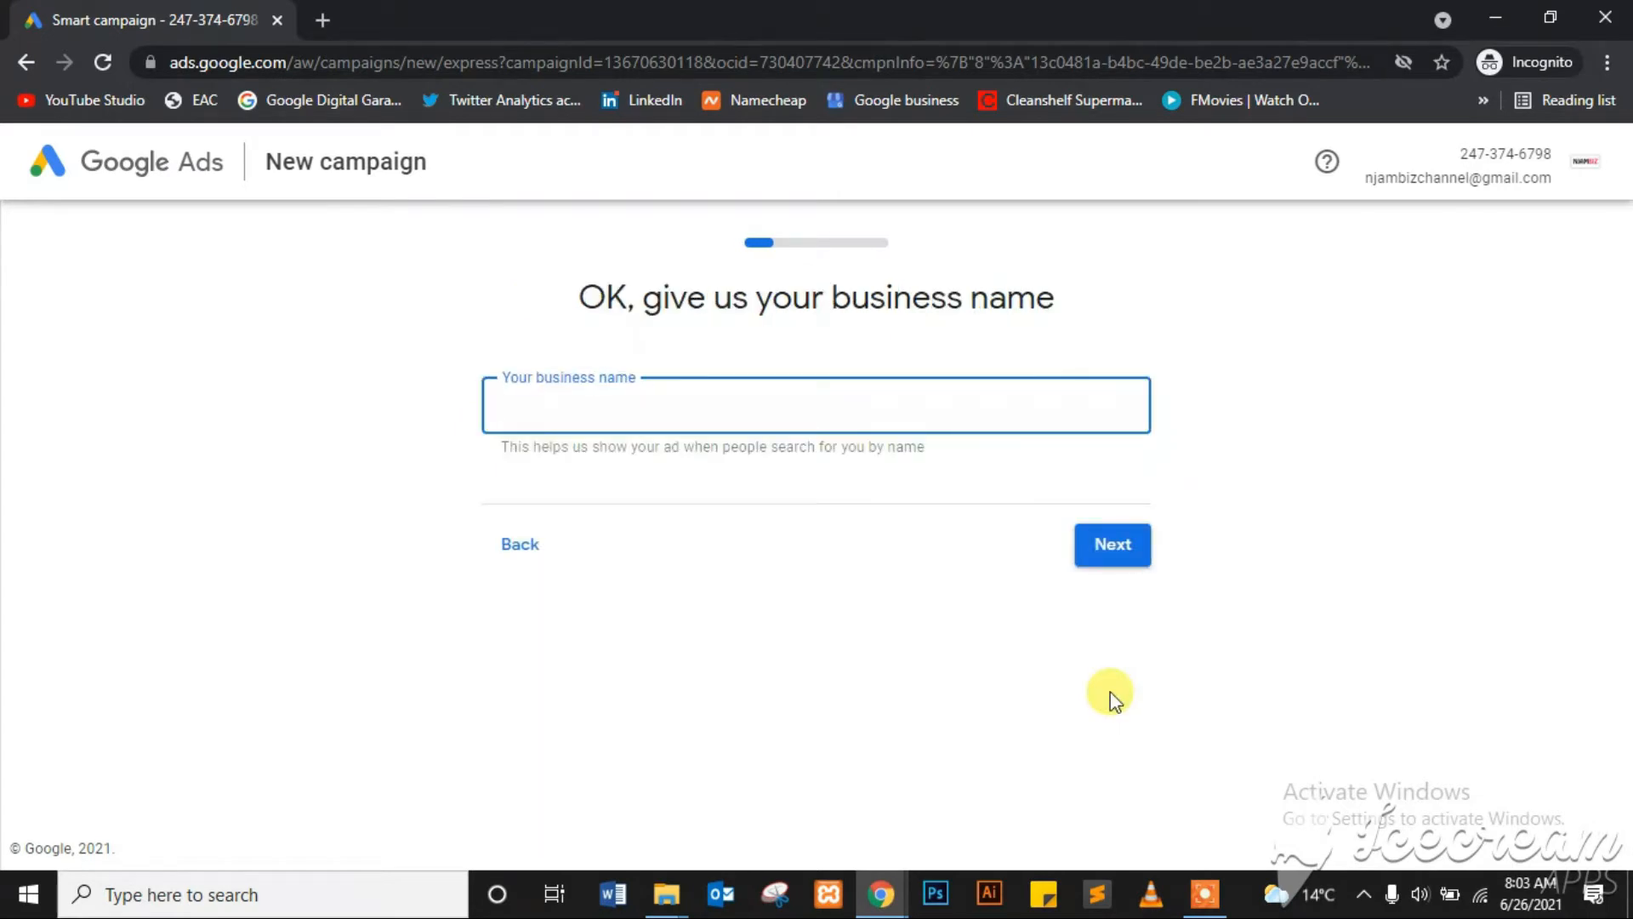
# Enter 'Njambiz Tutorials' as the business name and paste the YouTube channel URL as the website
pyautogui.write('Njambiz Tutorials')
pyautogui.click(1121, 566)
pyautogui.write('https://www.youtube.com/channel/UCPiv5YaegmpEbQmUbS4-TfA')
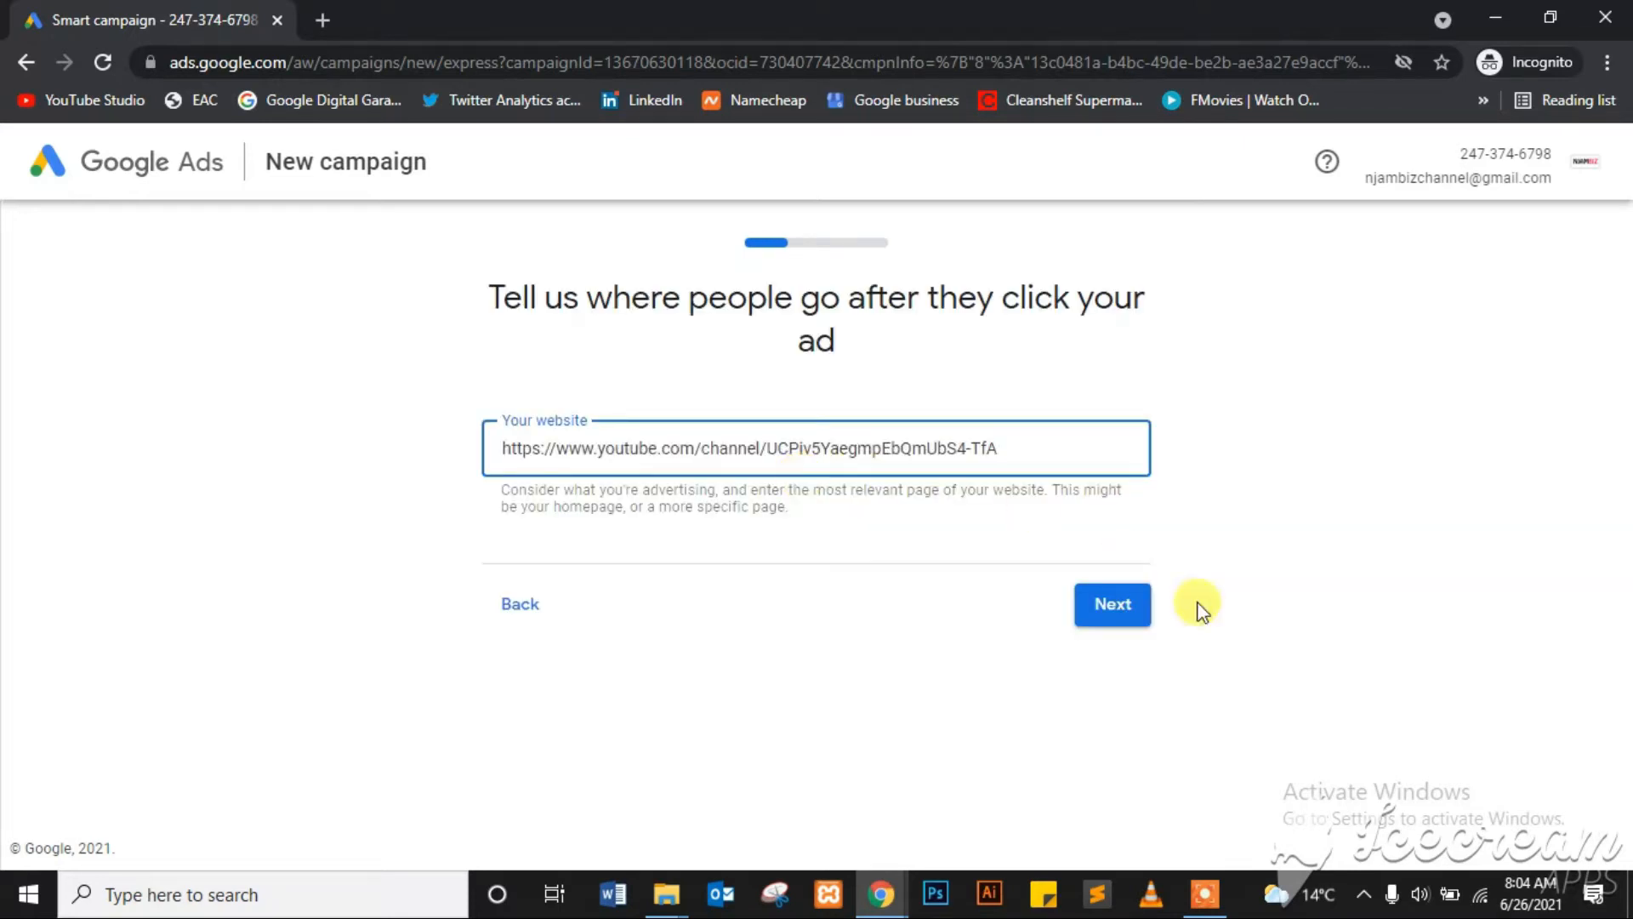
pyautogui.click(1119, 601)
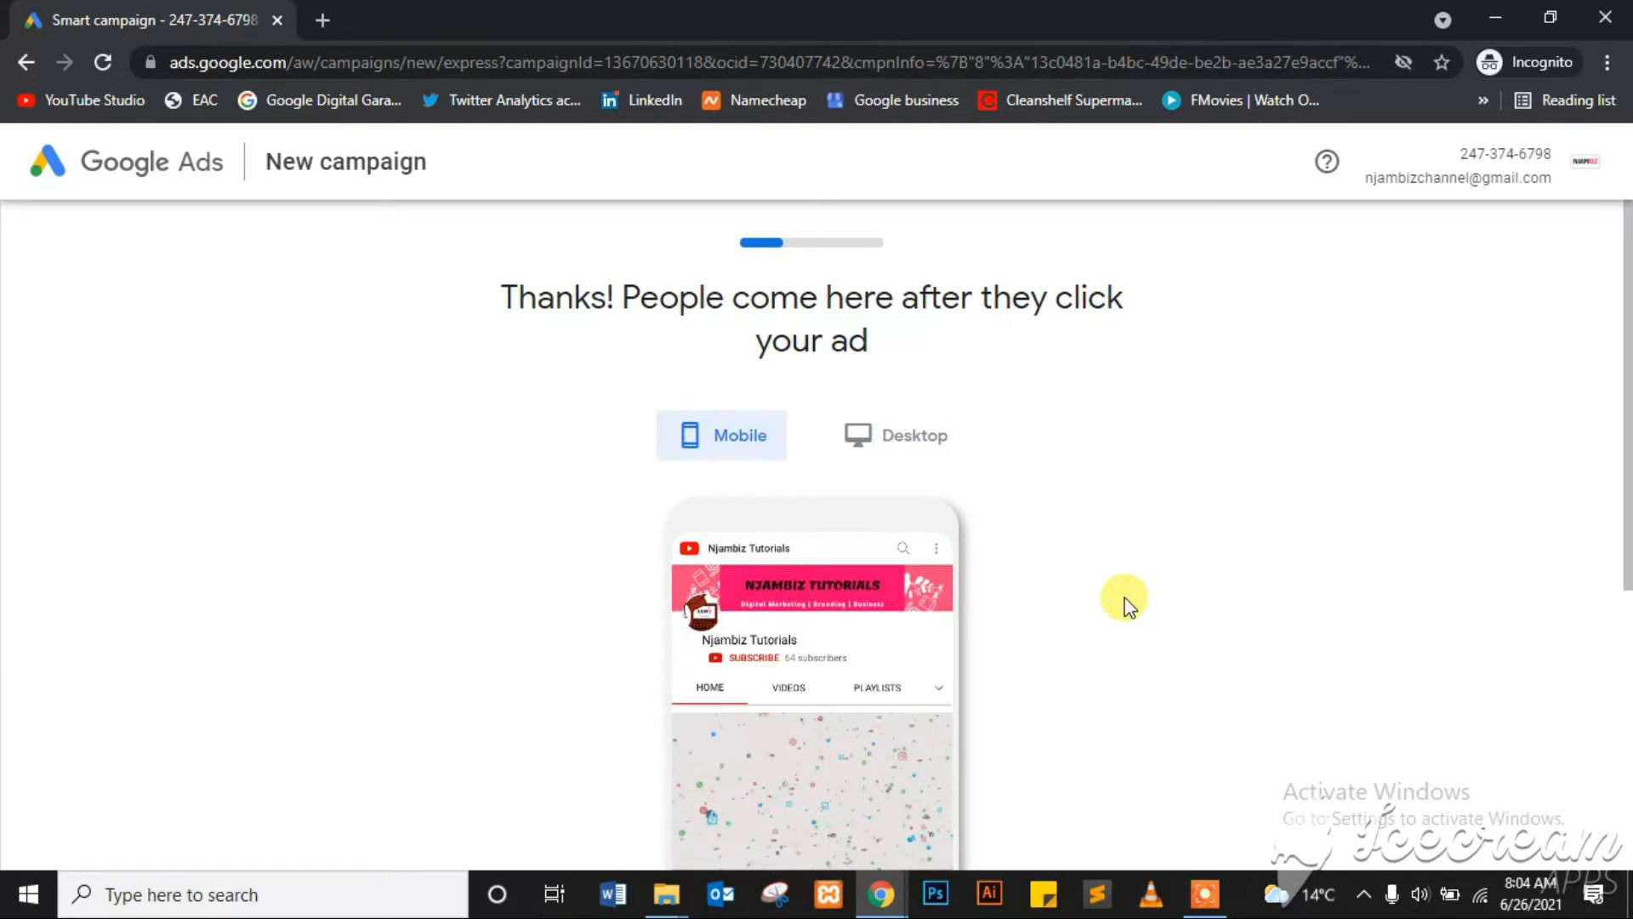
# Preview the landing page on desktop and mobile, then continue to writing the ad
pyautogui.click(941, 434)
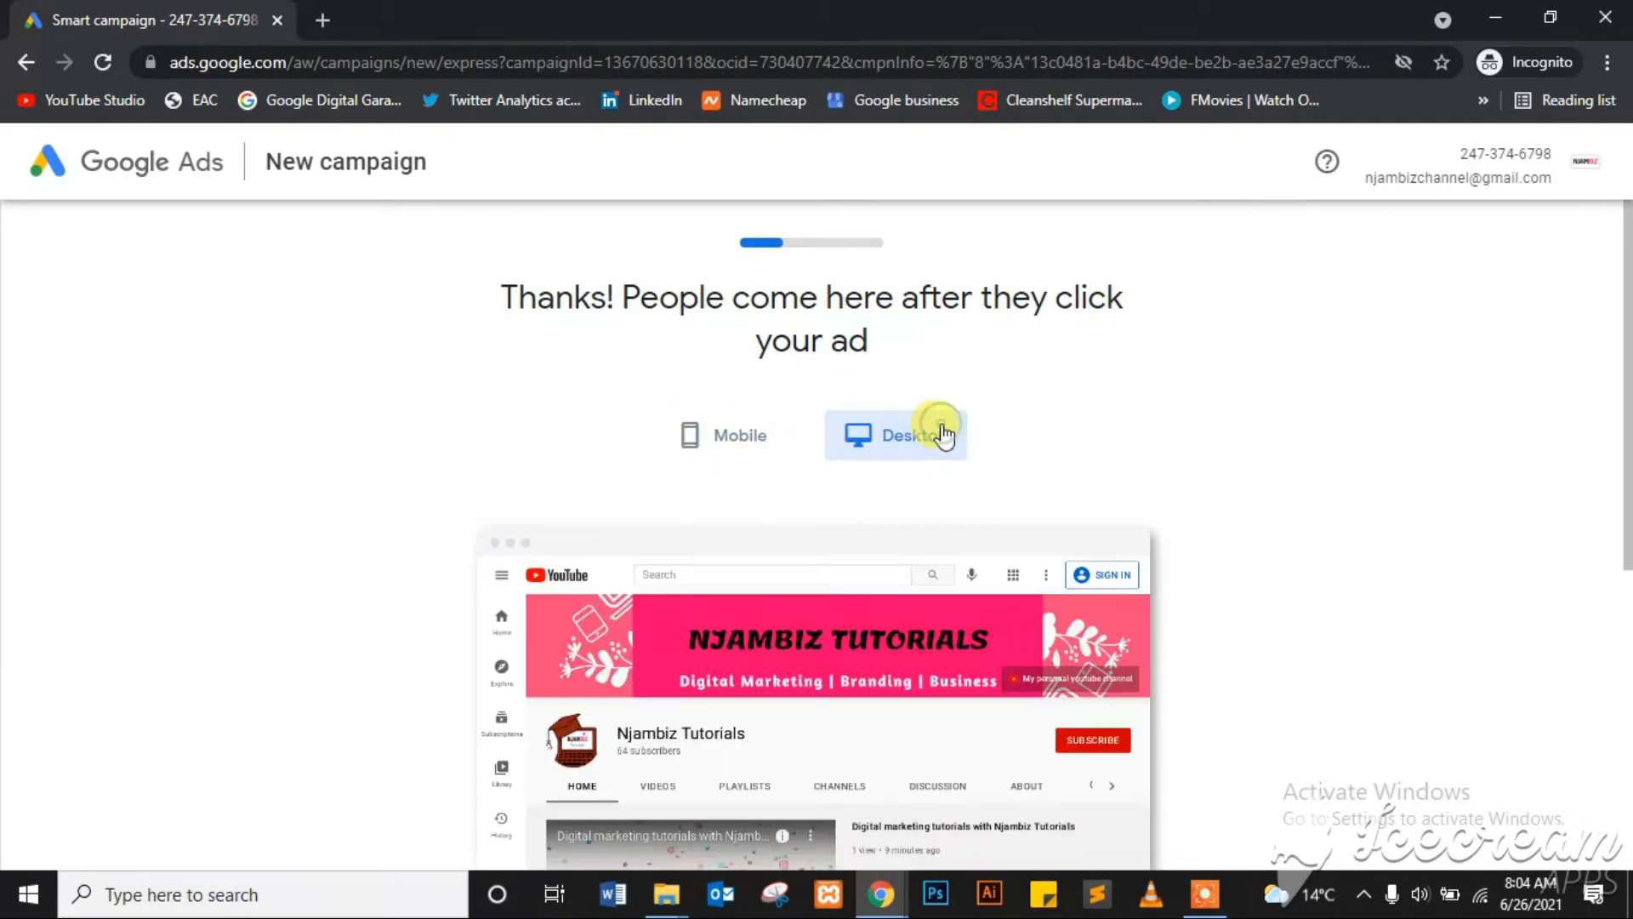
pyautogui.click(763, 441)
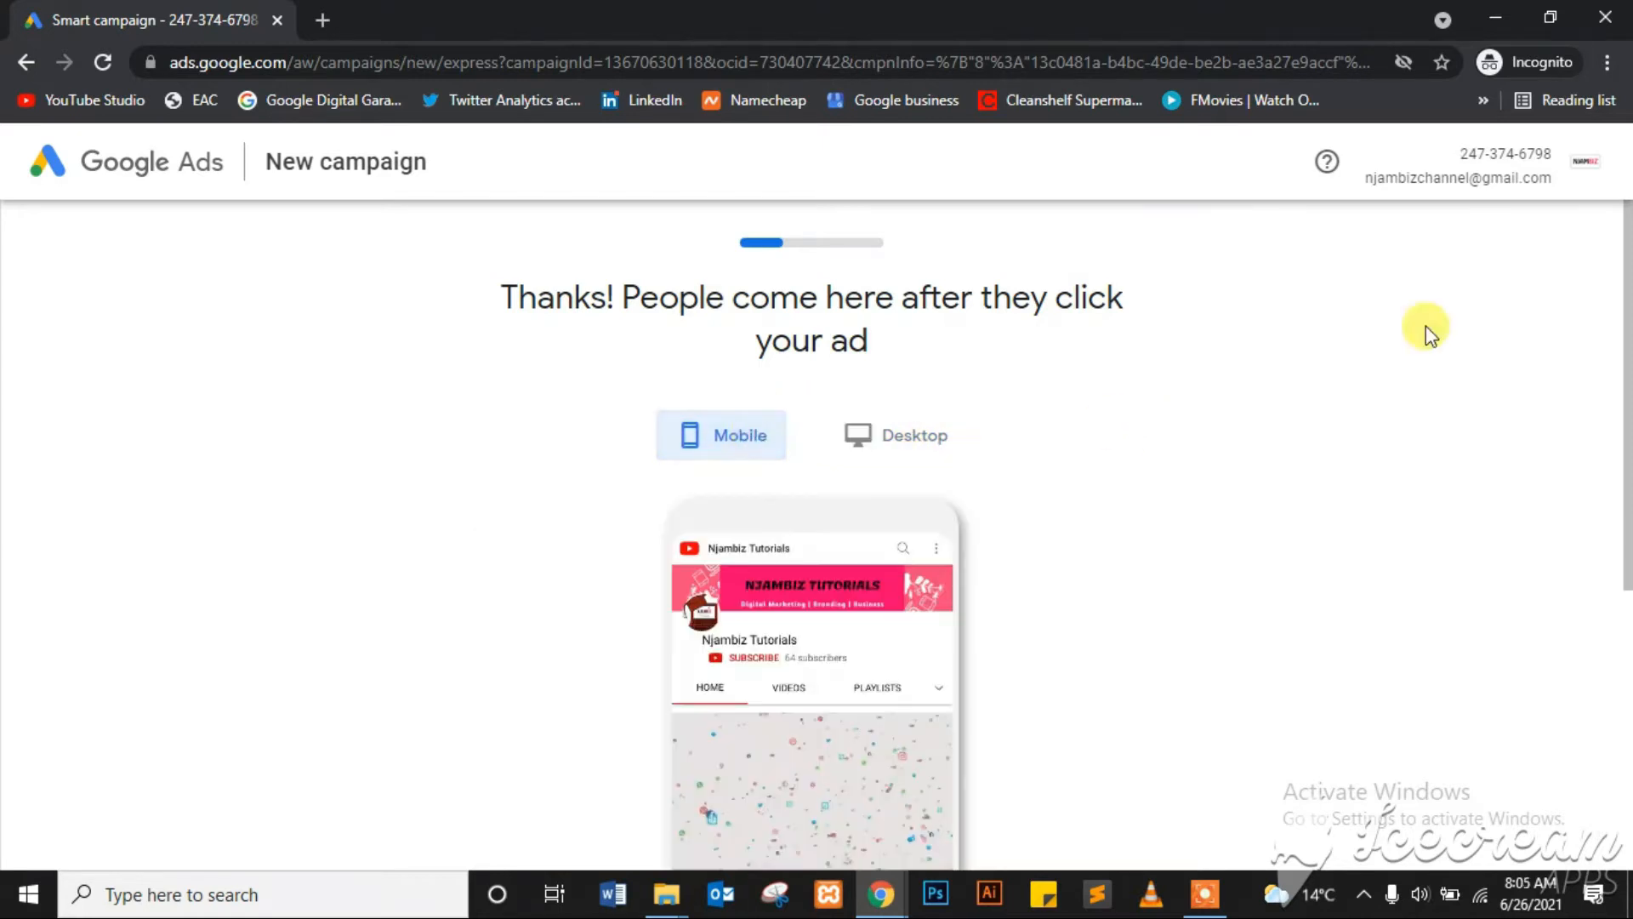
pyautogui.scroll(-3, 1625, 383)
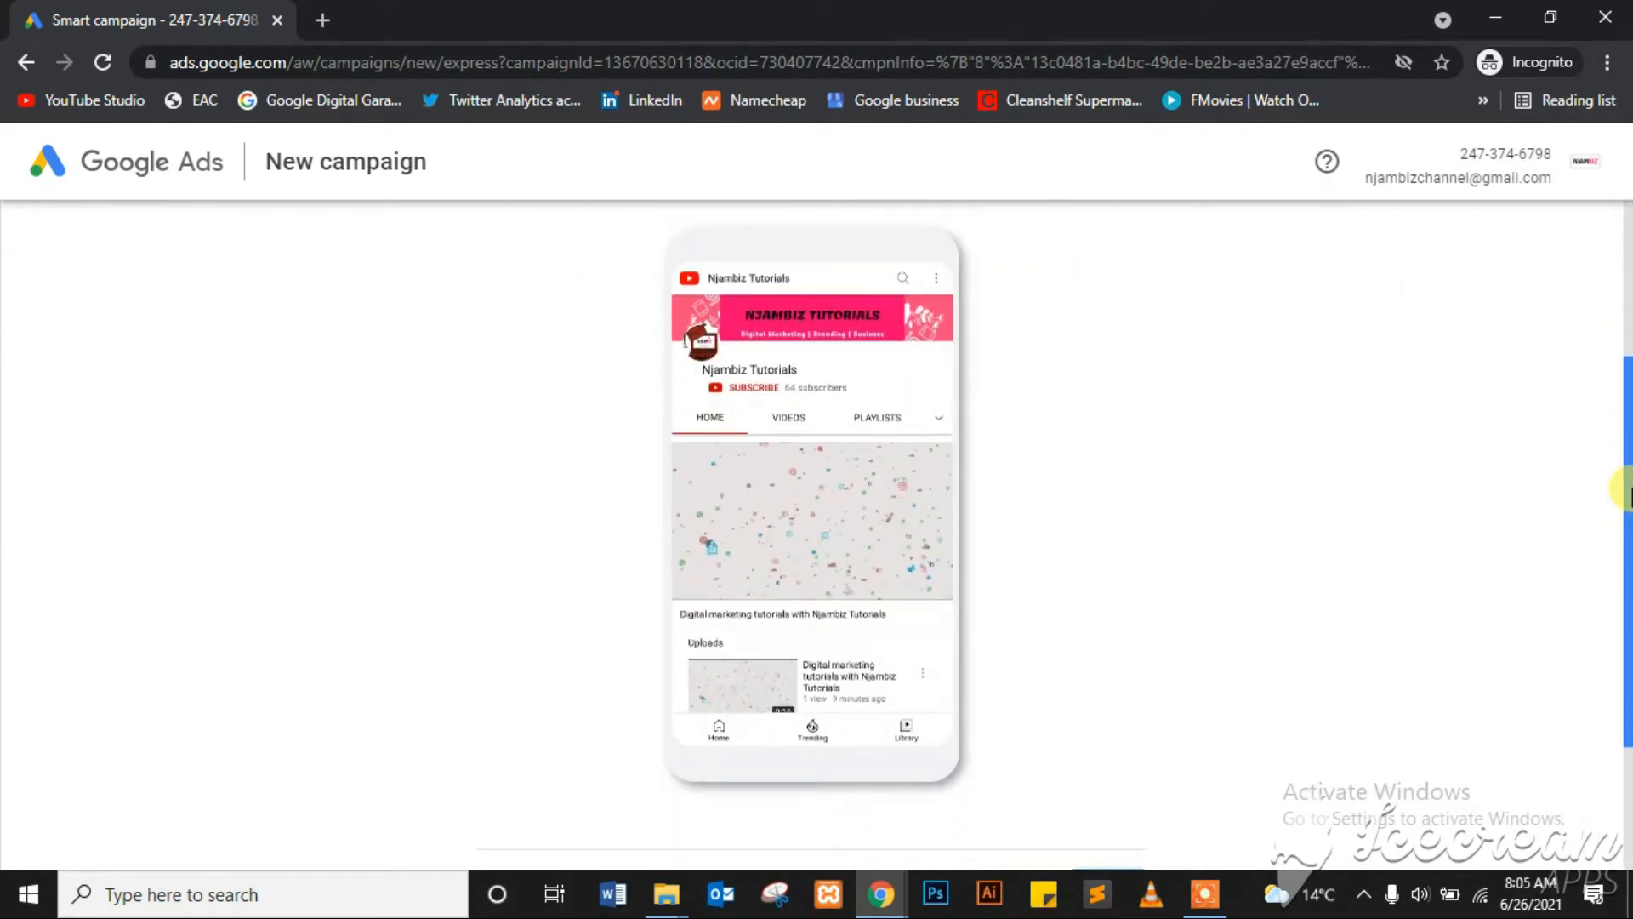
pyautogui.scroll(-2, 1616, 527)
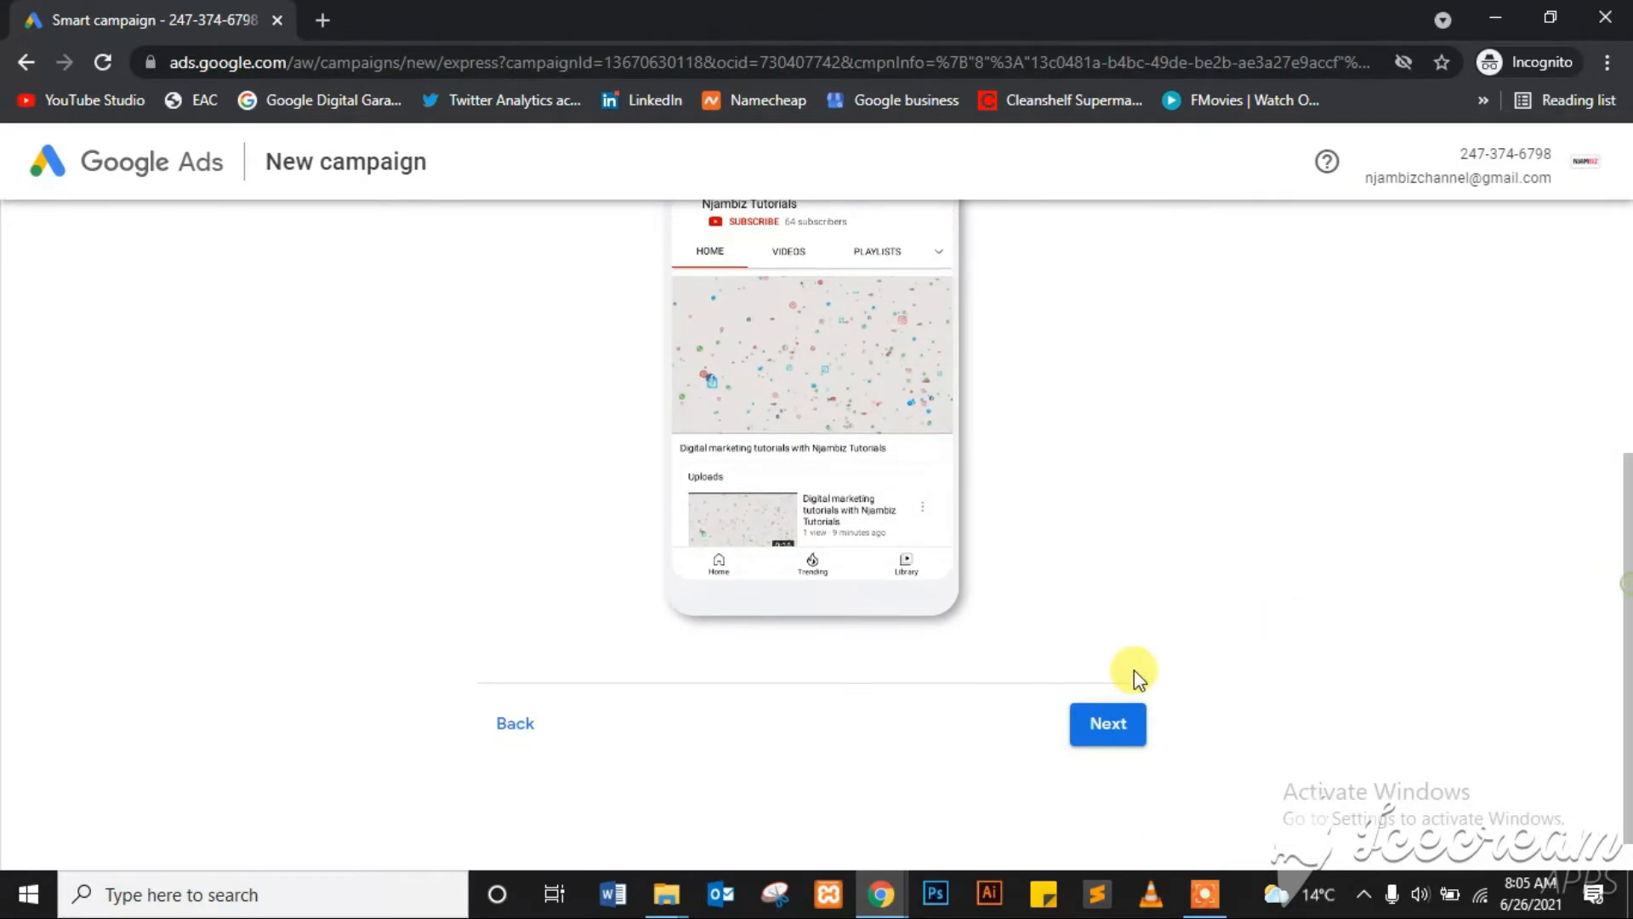
pyautogui.click(1117, 744)
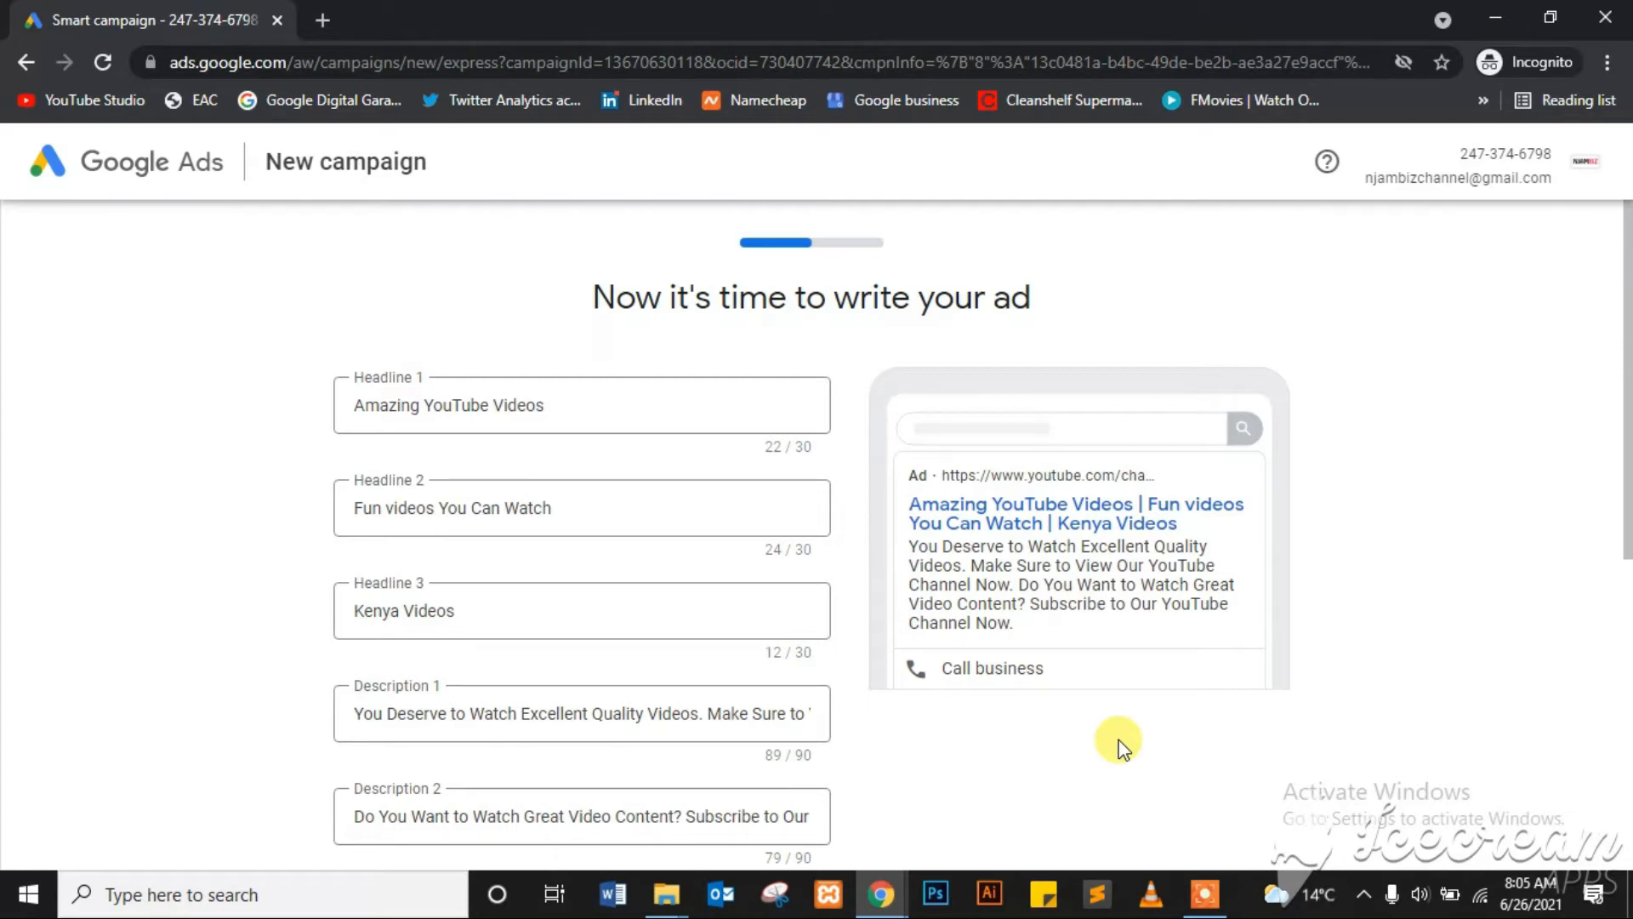
# Set the headlines to 'Digital marketing tutorials', 'Free marketing tutorials' and 'Social media marketing'
pyautogui.click(581, 401)
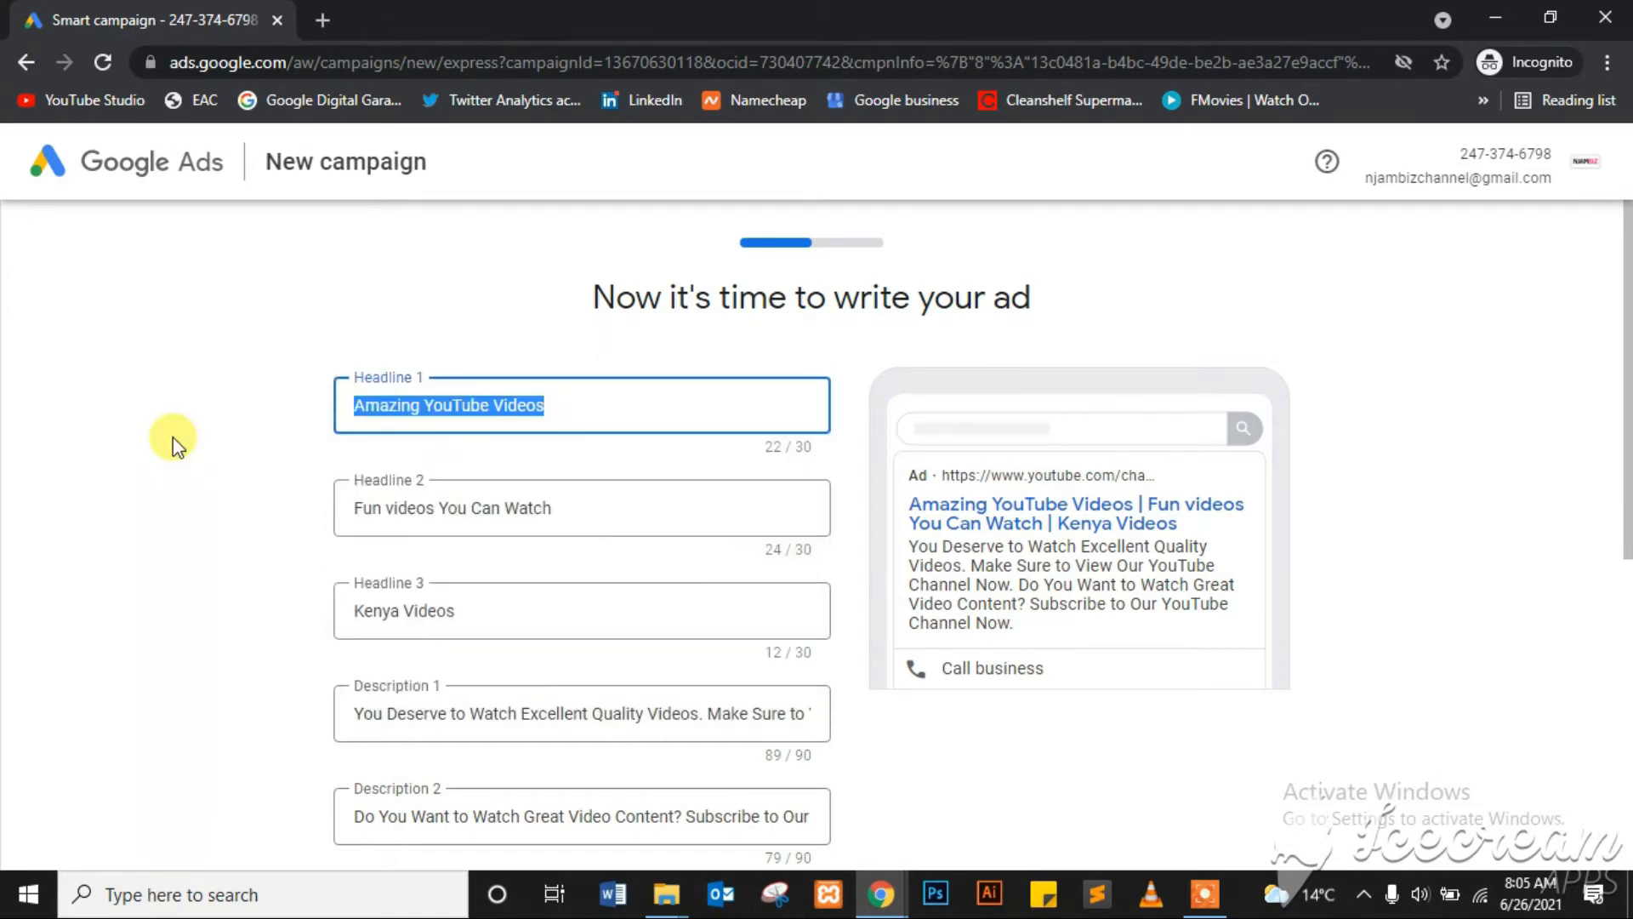
pyautogui.write('Digit')
pyautogui.press('BackSpace')
pyautogui.press('BackSpace')
pyautogui.press('BackSpace')
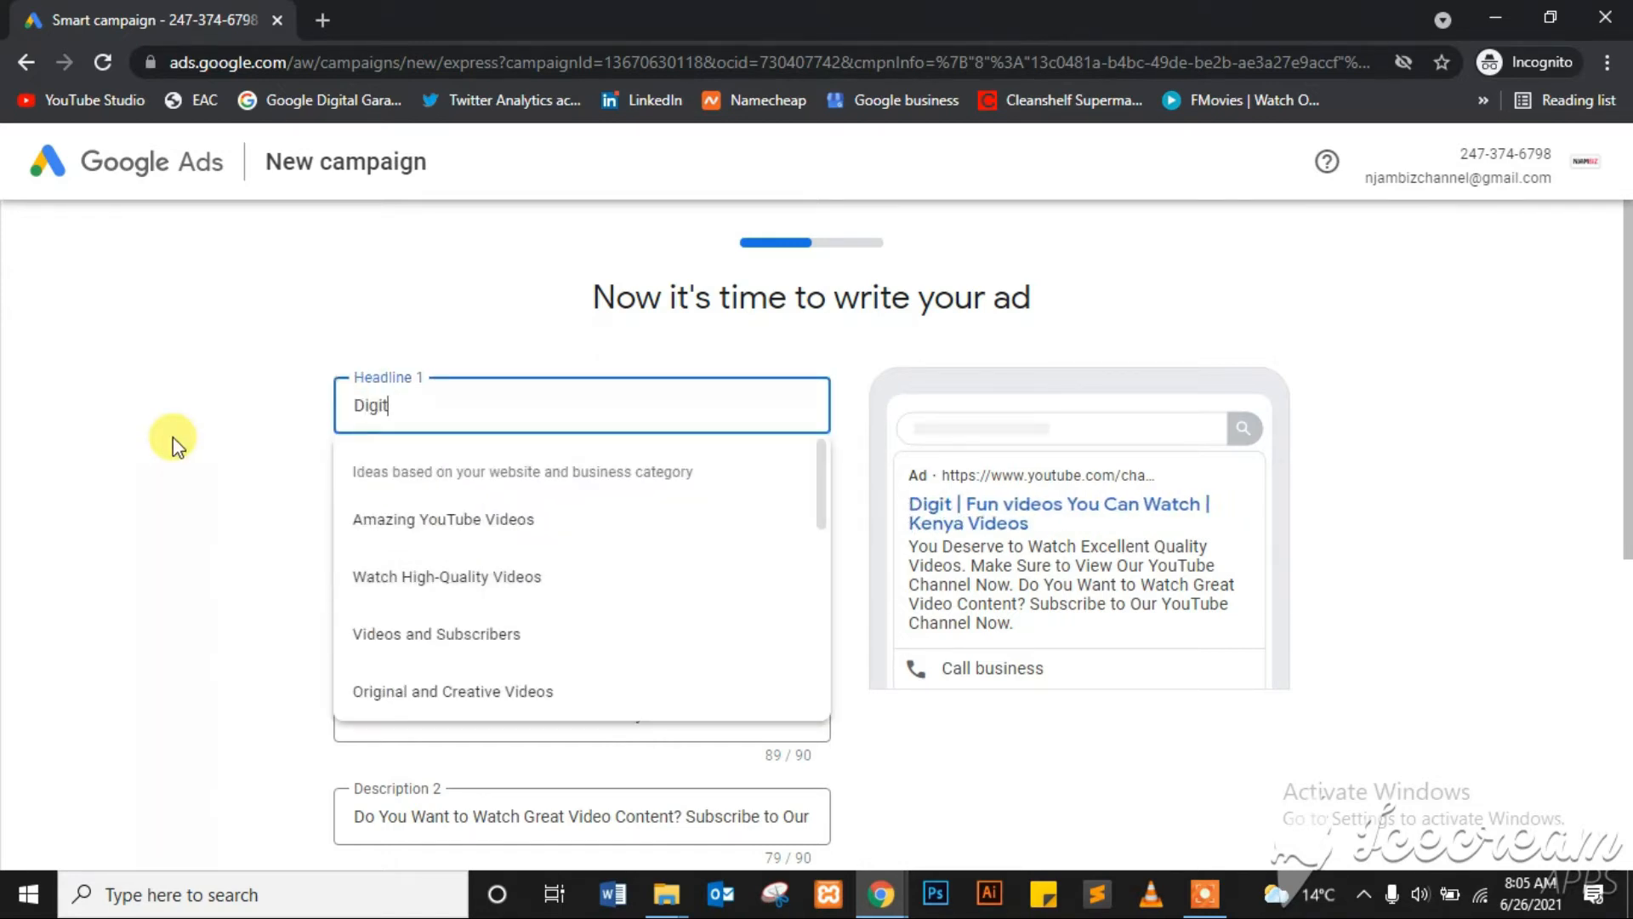
pyautogui.write('gital marketing tutorials')
pyautogui.press('Tab')
pyautogui.write('Free marketing tutorials')
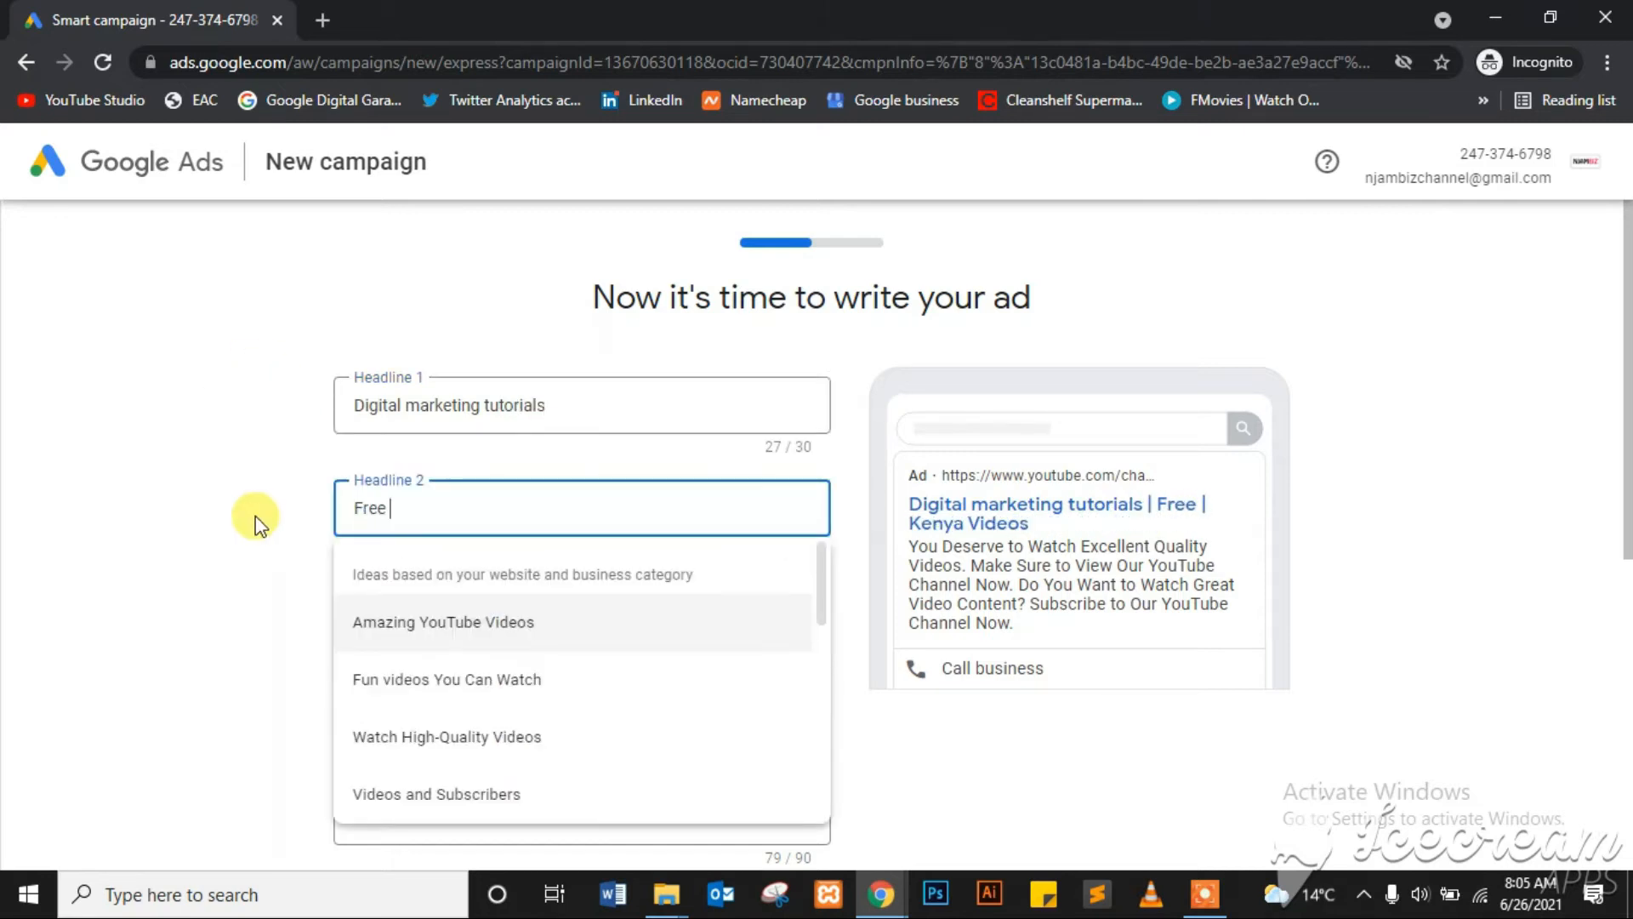
pyautogui.click(477, 621)
pyautogui.write('Social media marketing')
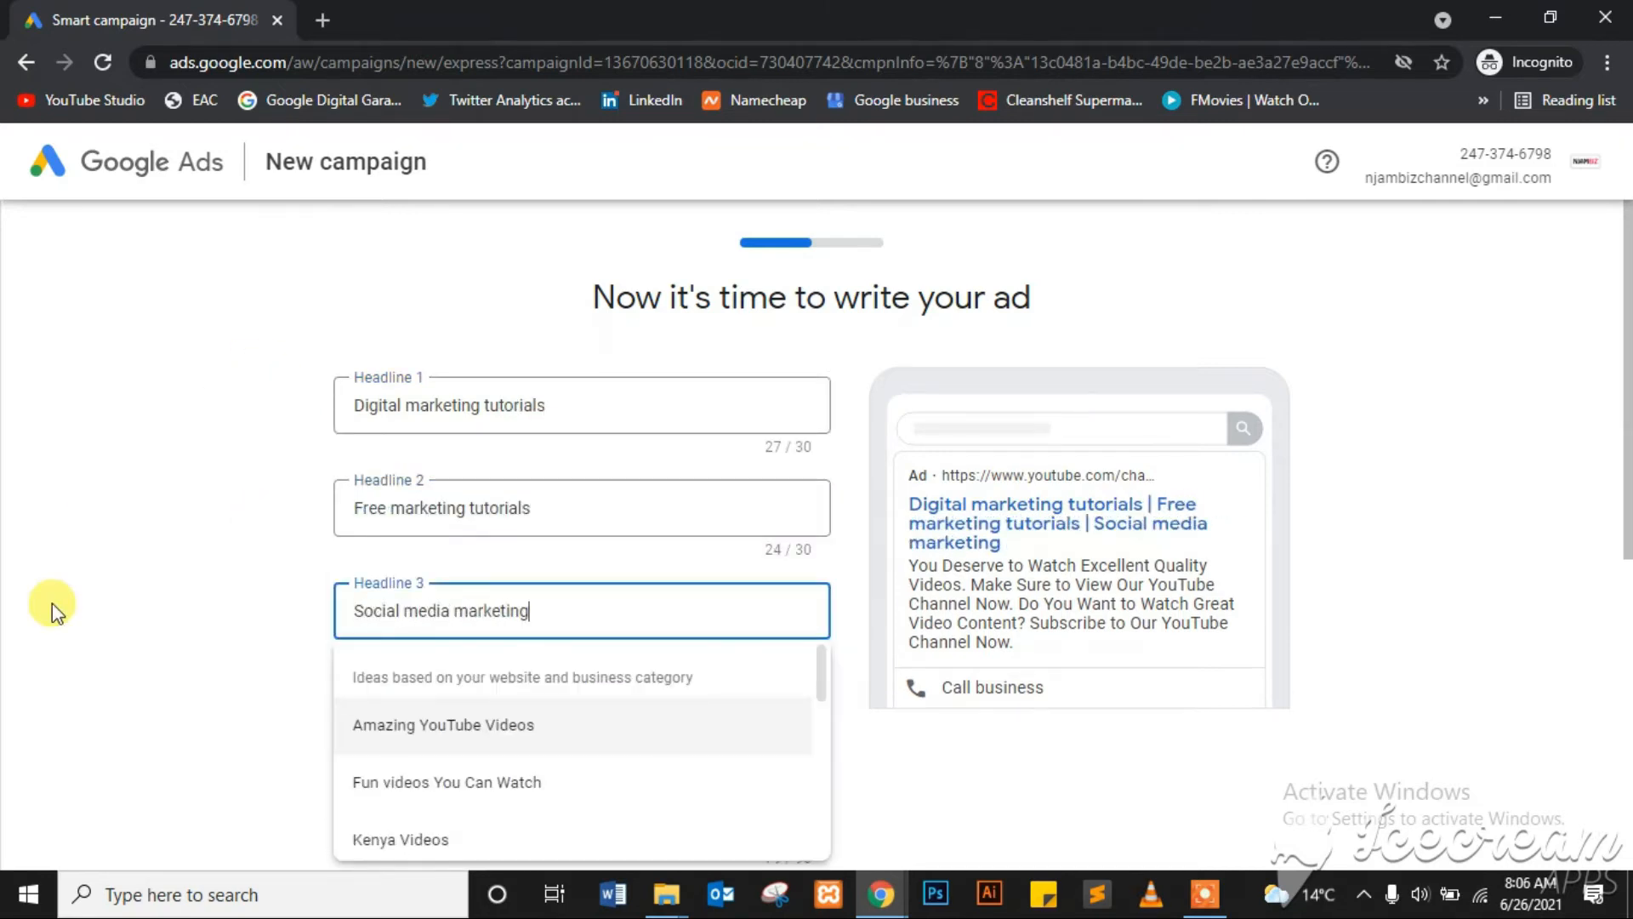
pyautogui.press('Tab')
# Rewrite the first description as 'Learn digital marketing with tips, tricks and tutorials only on Njambiz T…'
pyautogui.click(363, 709)
pyautogui.press('Delete')
pyautogui.press('Delete')
pyautogui.press('Delete')
pyautogui.press('Delete')
pyautogui.press('Delete')
pyautogui.press('Delete')
pyautogui.press('Delete')
pyautogui.press('Delete')
pyautogui.press('Delete')
pyautogui.press('Delete')
pyautogui.press('Delete')
pyautogui.press('Delete')
pyautogui.press('Delete')
pyautogui.press('Delete')
pyautogui.press('Delete')
pyautogui.press('Delete')
pyautogui.press('Delete')
pyautogui.press('Delete')
pyautogui.press('Delete')
pyautogui.press('Delete')
pyautogui.write('Learn digital marketing with informative tips, tricks and tutorials only on Njambiz Tutorials')
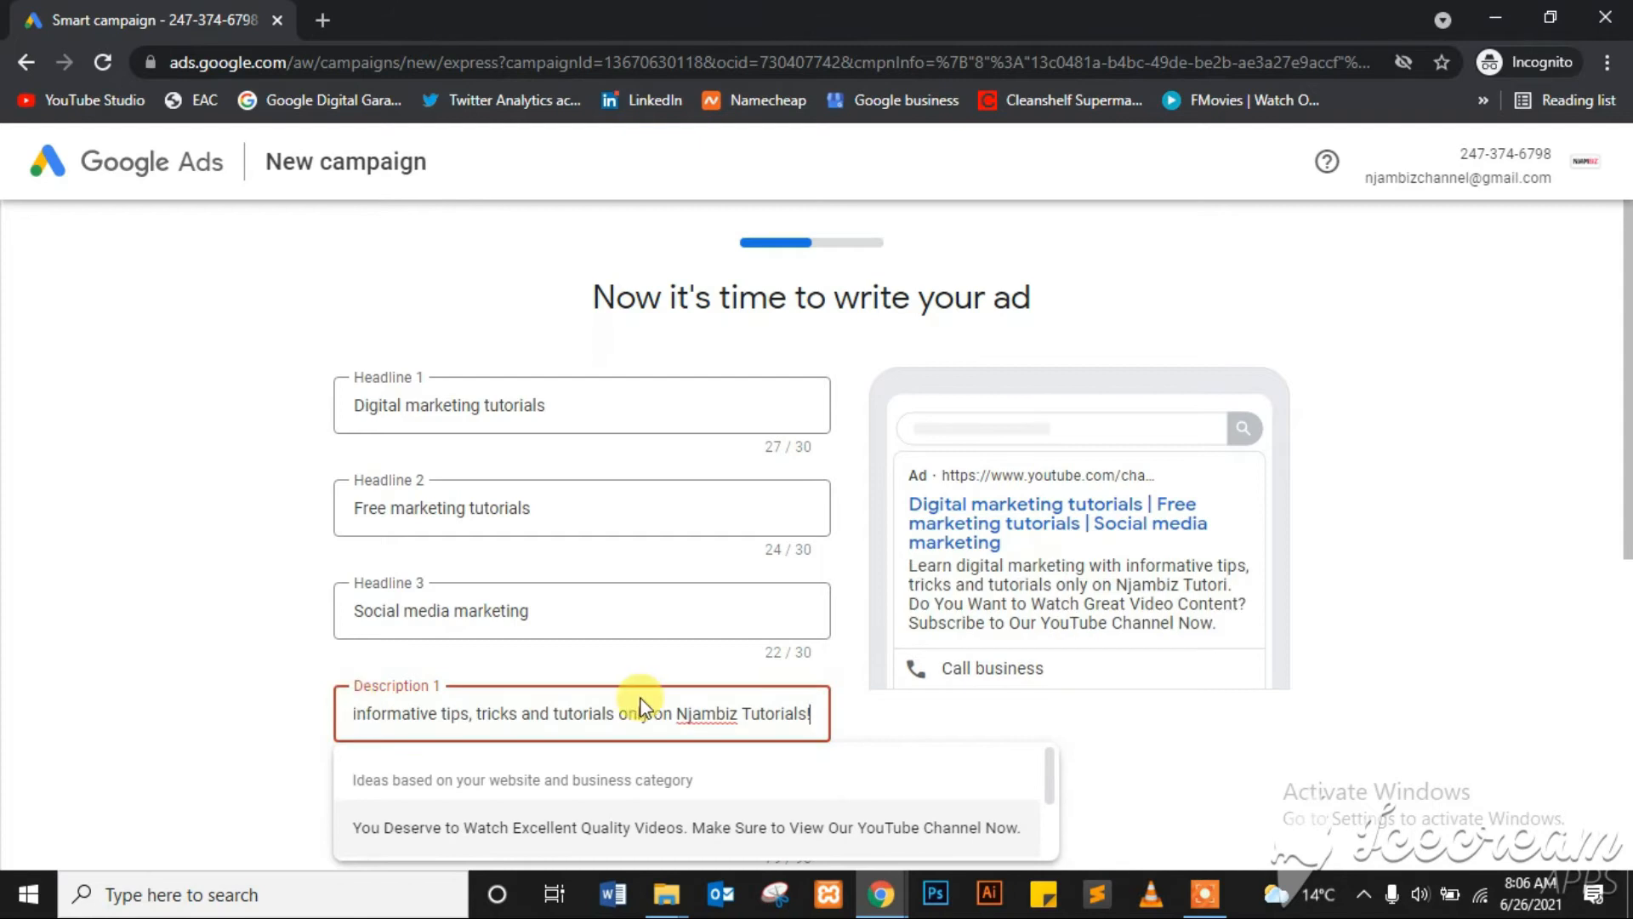
pyautogui.click(264, 719)
pyautogui.click(802, 711)
pyautogui.click(650, 717)
pyautogui.press('BackSpace')
pyautogui.press('BackSpace')
pyautogui.press('BackSpace')
pyautogui.press('BackSpace')
pyautogui.press('BackSpace')
pyautogui.press('BackSpace')
pyautogui.press('BackSpace')
pyautogui.press('BackSpace')
pyautogui.press('BackSpace')
pyautogui.press('BackSpace')
pyautogui.press('BackSpace')
pyautogui.press('BackSpace')
pyautogui.click(246, 731)
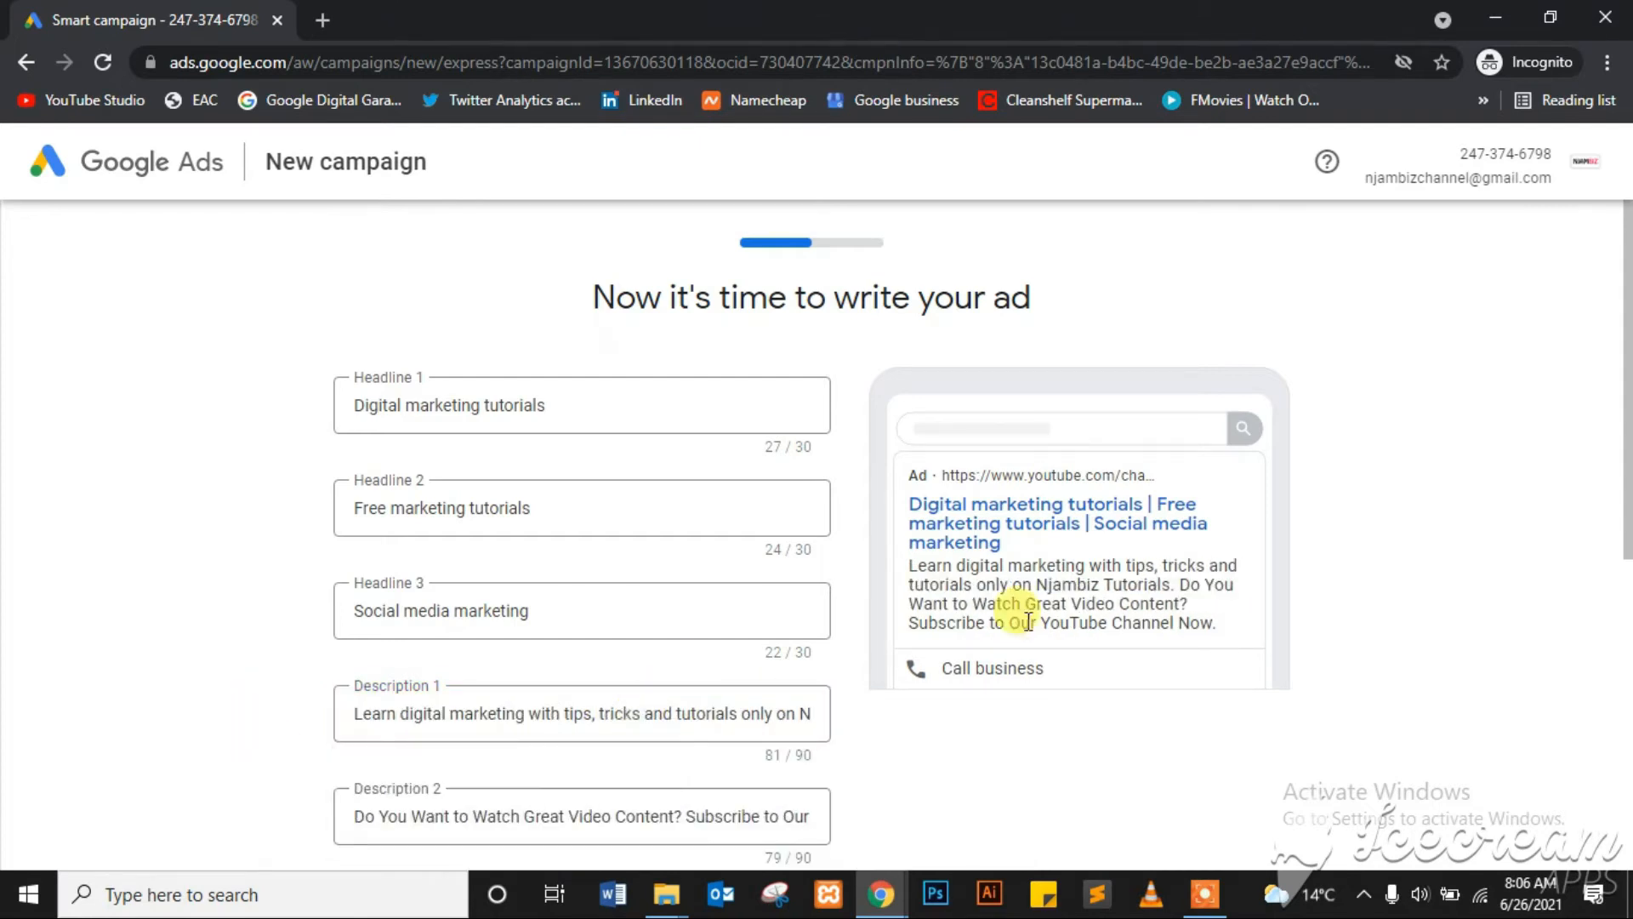
pyautogui.moveTo(1626, 444); pyautogui.dragTo(1627, 584)
# Edit the second description, swapping 'Watch Great Video Content' for 'you want to learn social media marketing' and 'my YouTube'
pyautogui.click(568, 549)
pyautogui.press('Right')
pyautogui.press('Right')
pyautogui.press('Right')
pyautogui.press('Right')
pyautogui.press('Right')
pyautogui.press('Right')
pyautogui.press('Right')
pyautogui.press('Right')
pyautogui.press('Right')
pyautogui.press('Right')
pyautogui.press('Right')
pyautogui.press('Right')
pyautogui.press('Right')
pyautogui.press('Right')
pyautogui.press('Right')
pyautogui.press('Right')
pyautogui.press('Right')
pyautogui.press('Right')
pyautogui.press('Right')
pyautogui.press('Right')
pyautogui.press('BackSpace')
pyautogui.press('BackSpace')
pyautogui.press('BackSpace')
pyautogui.press('BackSpace')
pyautogui.moveTo(473, 549); pyautogui.dragTo(676, 546)
pyautogui.press('BackSpace')
pyautogui.press('BackSpace')
pyautogui.press('BackSpace')
pyautogui.press('BackSpace')
pyautogui.press('BackSpace')
pyautogui.press('BackSpace')
pyautogui.press('BackSpace')
pyautogui.press('BackSpace')
pyautogui.press('BackSpace')
pyautogui.press('BackSpace')
pyautogui.press('BackSpace')
pyautogui.press('BackSpace')
pyautogui.press('BackSpace')
pyautogui.write('you want to learn social media marketing')
pyautogui.press('Right')
pyautogui.press('Right')
pyautogui.press('Right')
pyautogui.press('Right')
pyautogui.press('Right')
pyautogui.press('Right')
pyautogui.press('Right')
pyautogui.press('Right')
pyautogui.press('Right')
pyautogui.press('Right')
pyautogui.press('Right')
pyautogui.press('Right')
pyautogui.press('Right')
pyautogui.press('Right')
pyautogui.press('Right')
pyautogui.press('Right')
pyautogui.press('BackSpace')
pyautogui.write('my Y')
pyautogui.click(1274, 499)
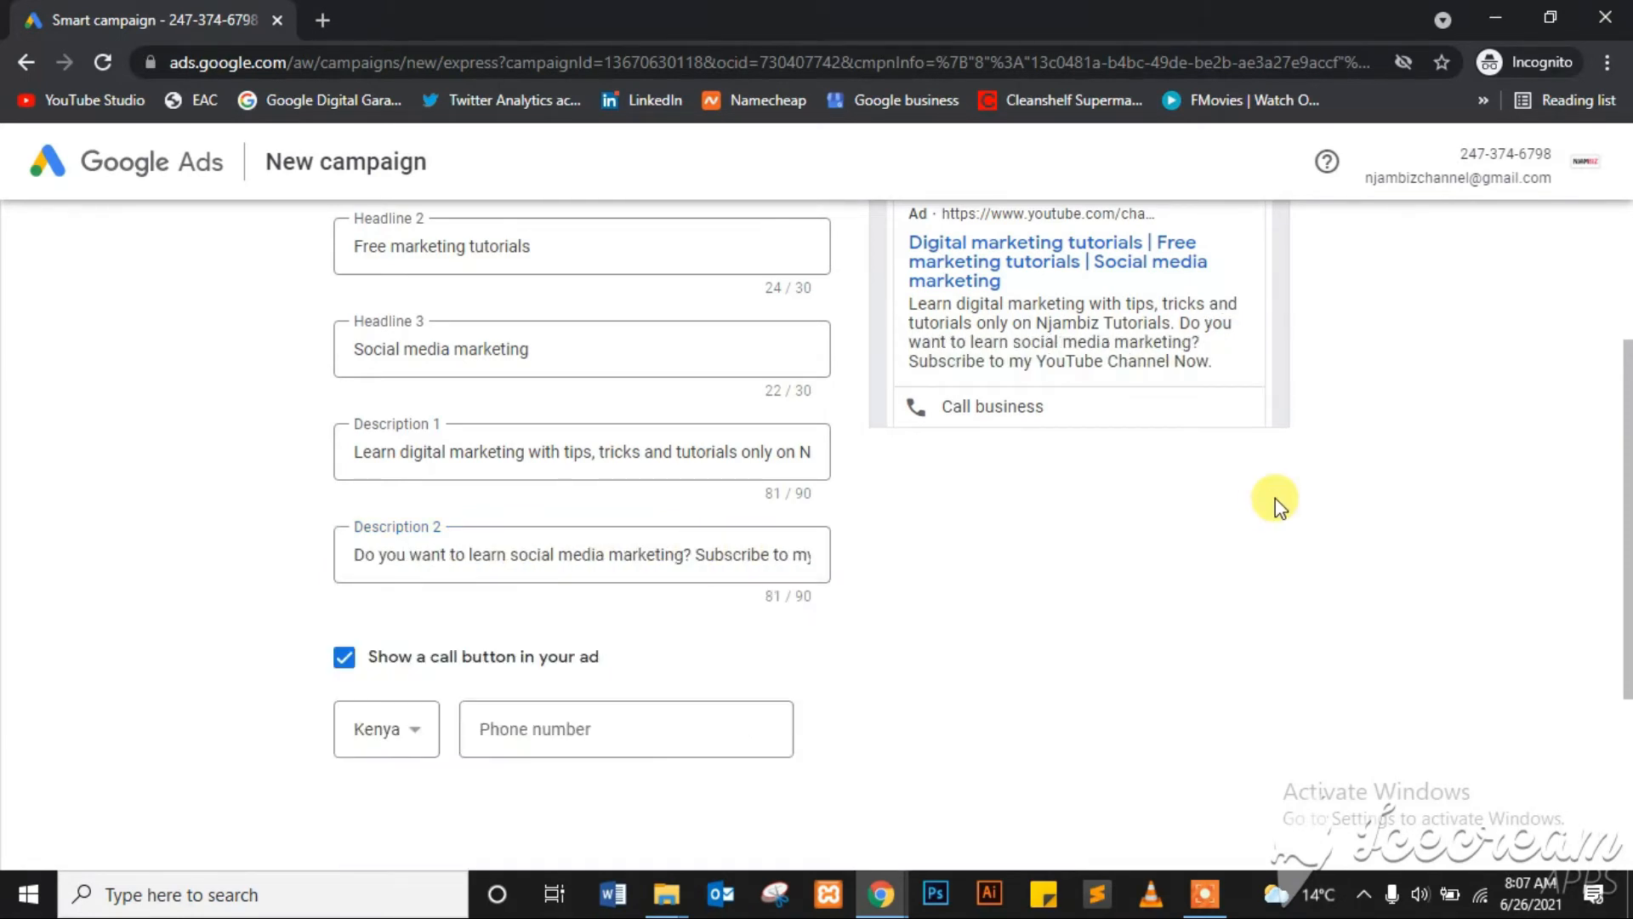
pyautogui.moveTo(1625, 445); pyautogui.dragTo(1626, 559)
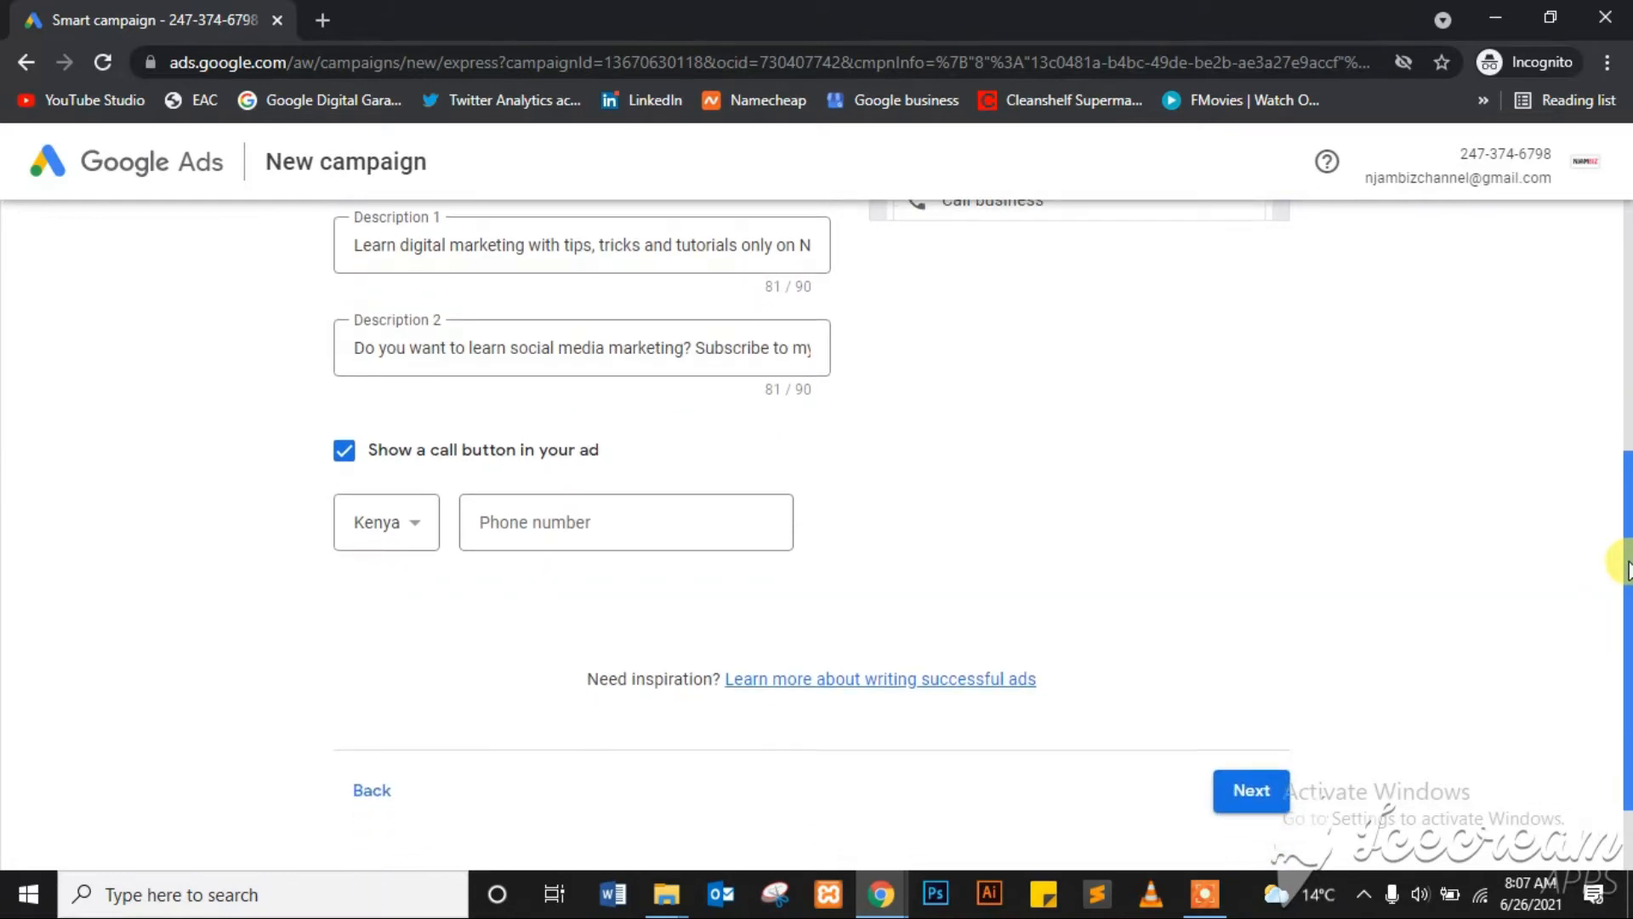
# Turn off the call button in the ad and submit it
pyautogui.click(345, 452)
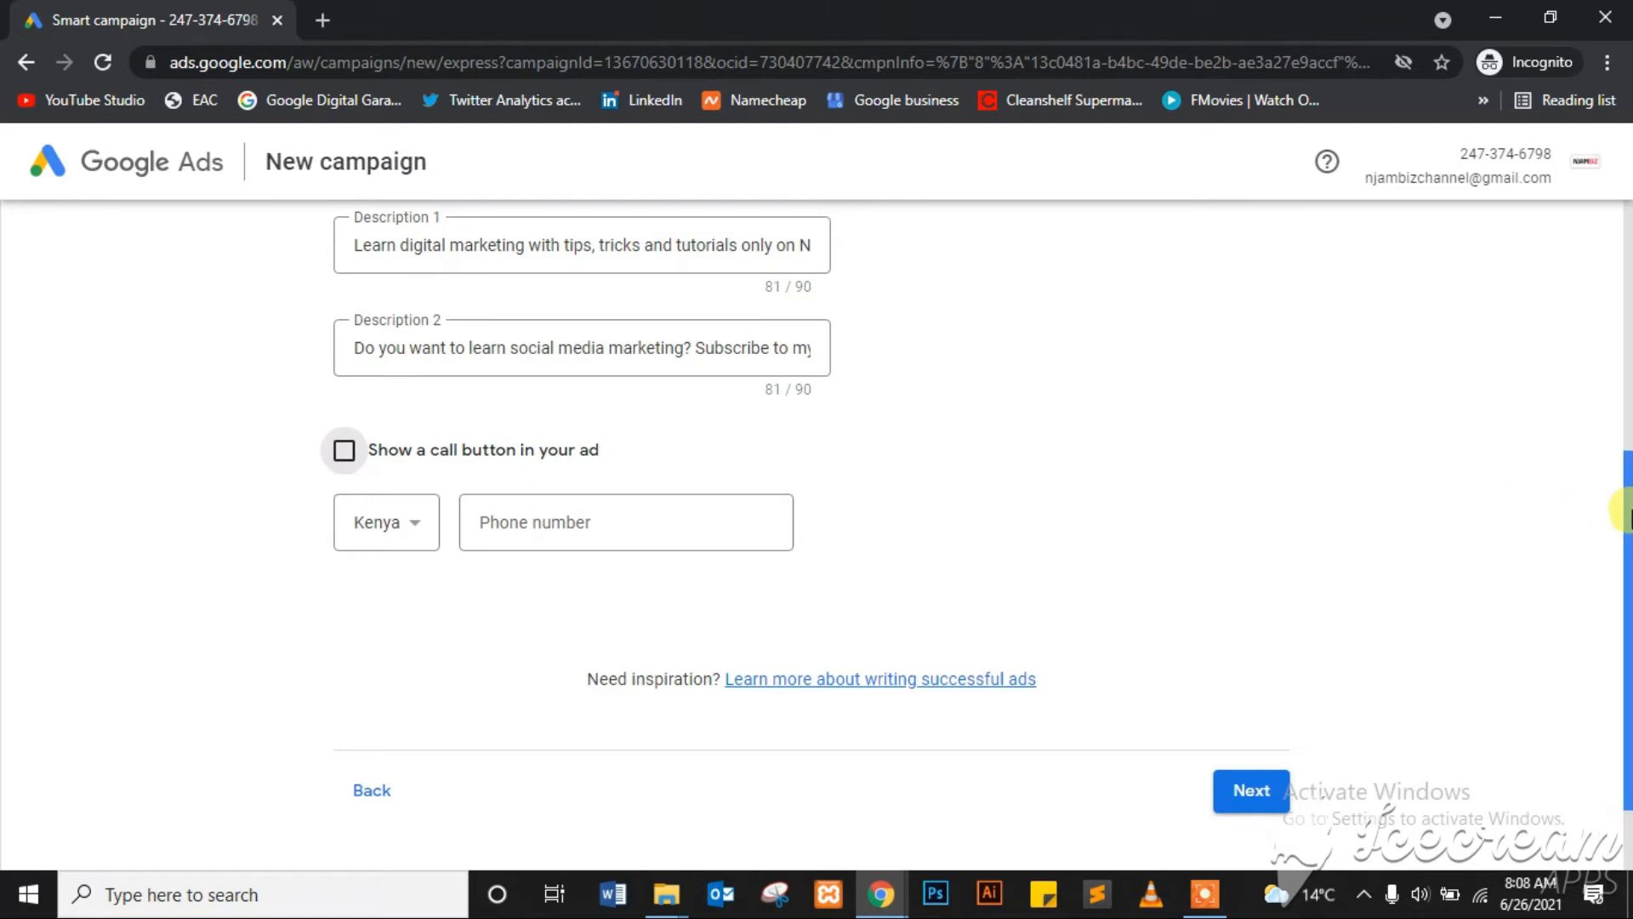
pyautogui.moveTo(1625, 474); pyautogui.dragTo(1625, 511)
pyautogui.click(1254, 685)
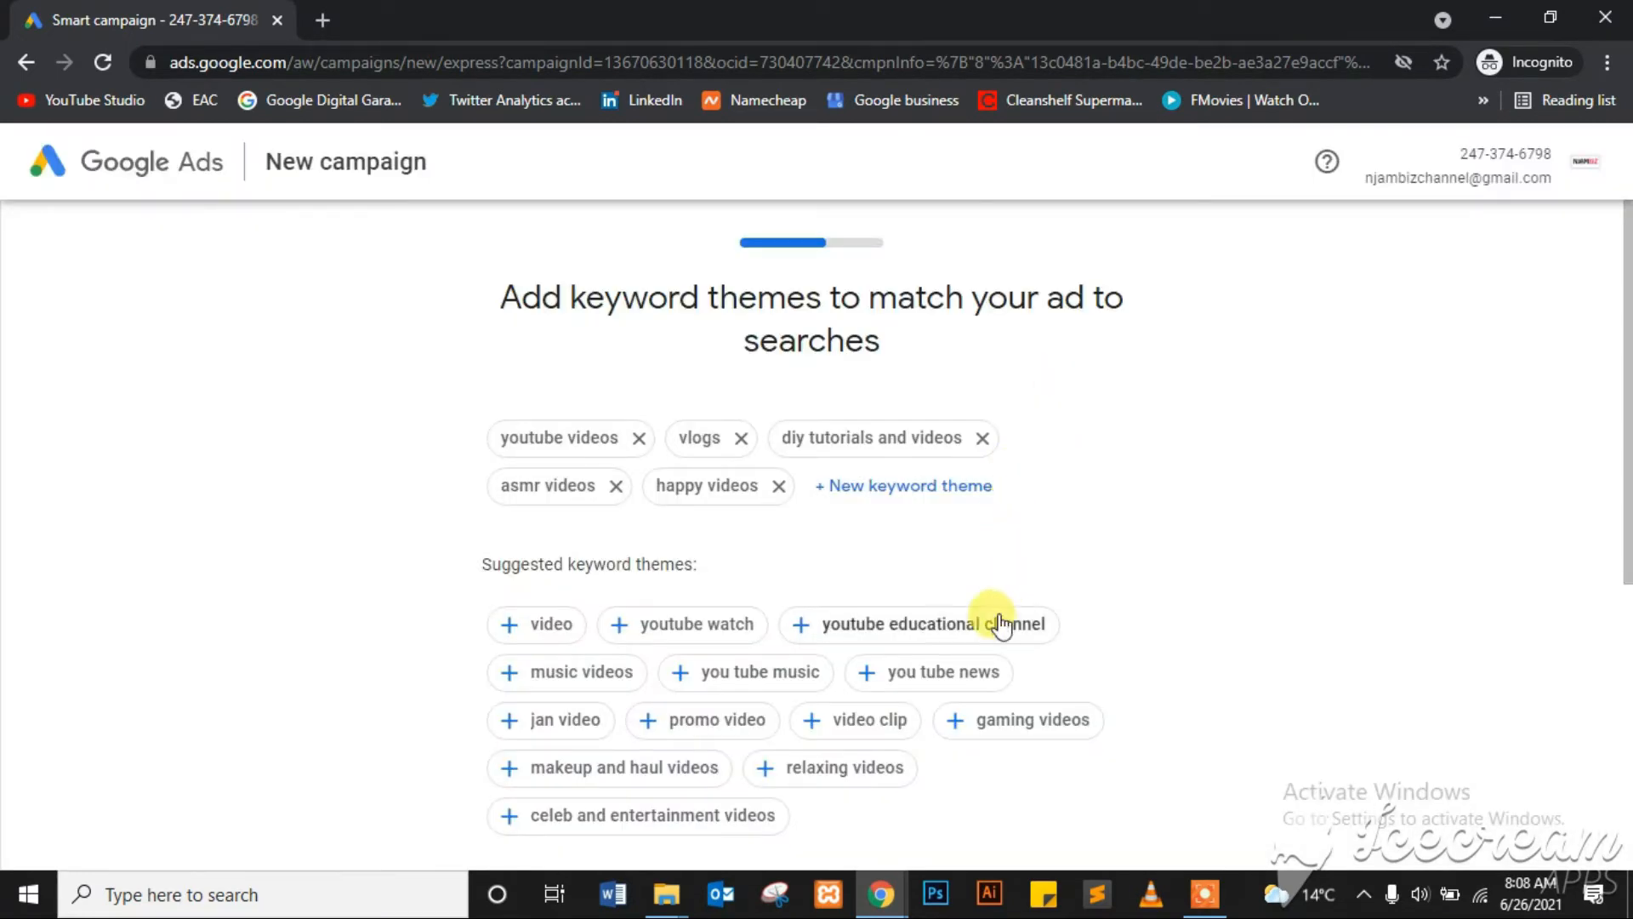
# Add 'youtube educational channel' and remove the 'asmr videos' and 'happy videos' keyword themes
pyautogui.click(997, 621)
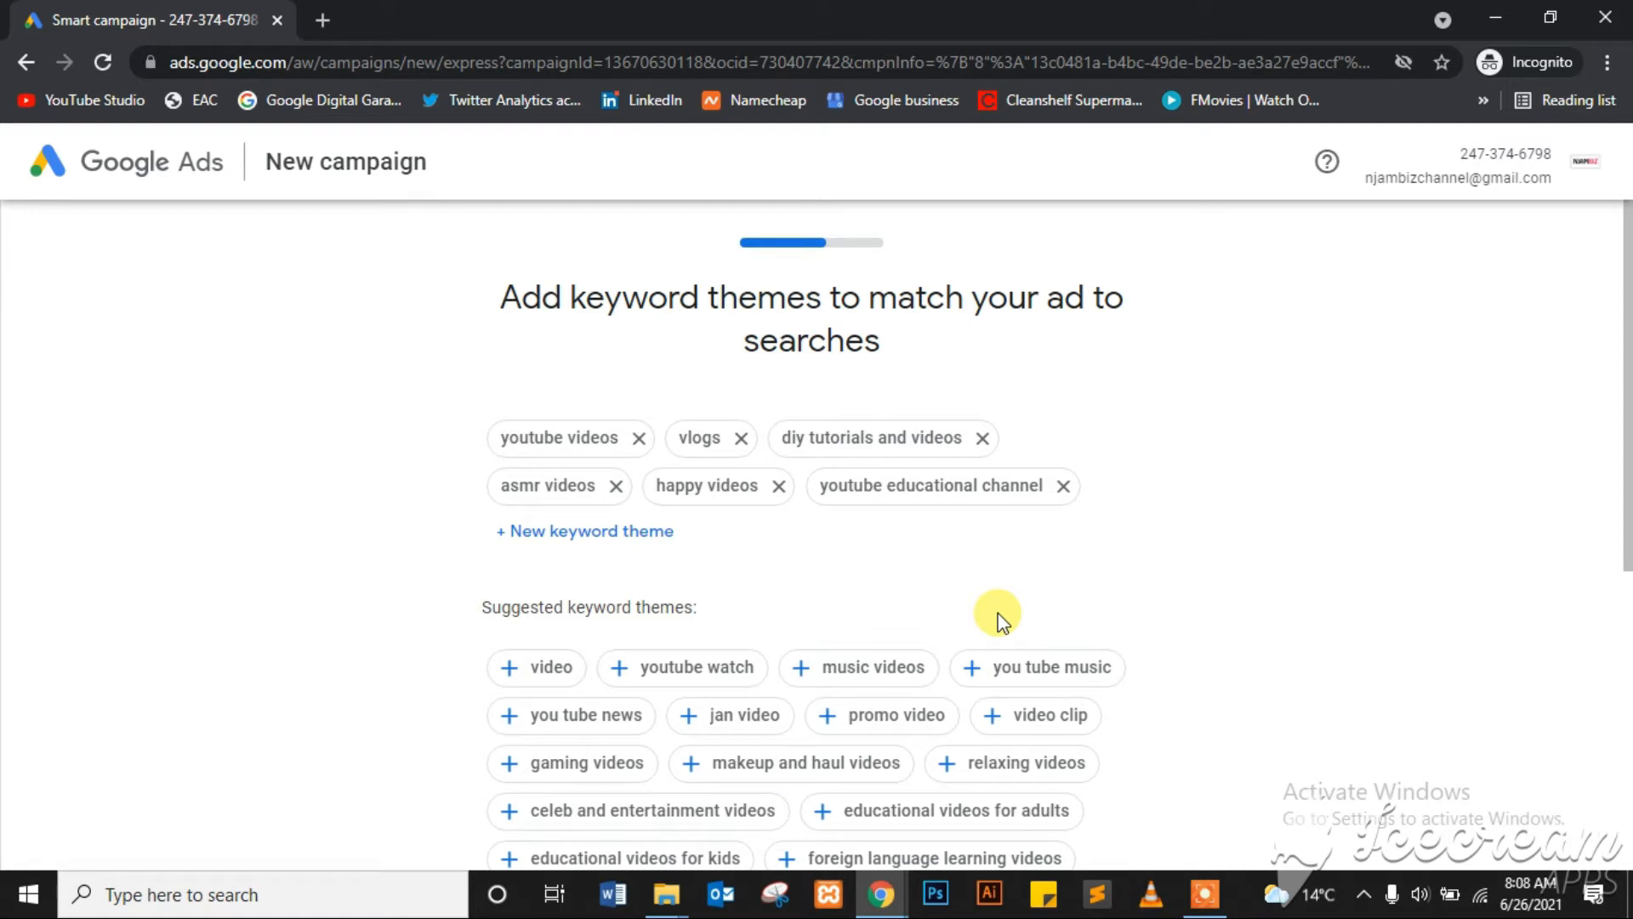
pyautogui.click(616, 485)
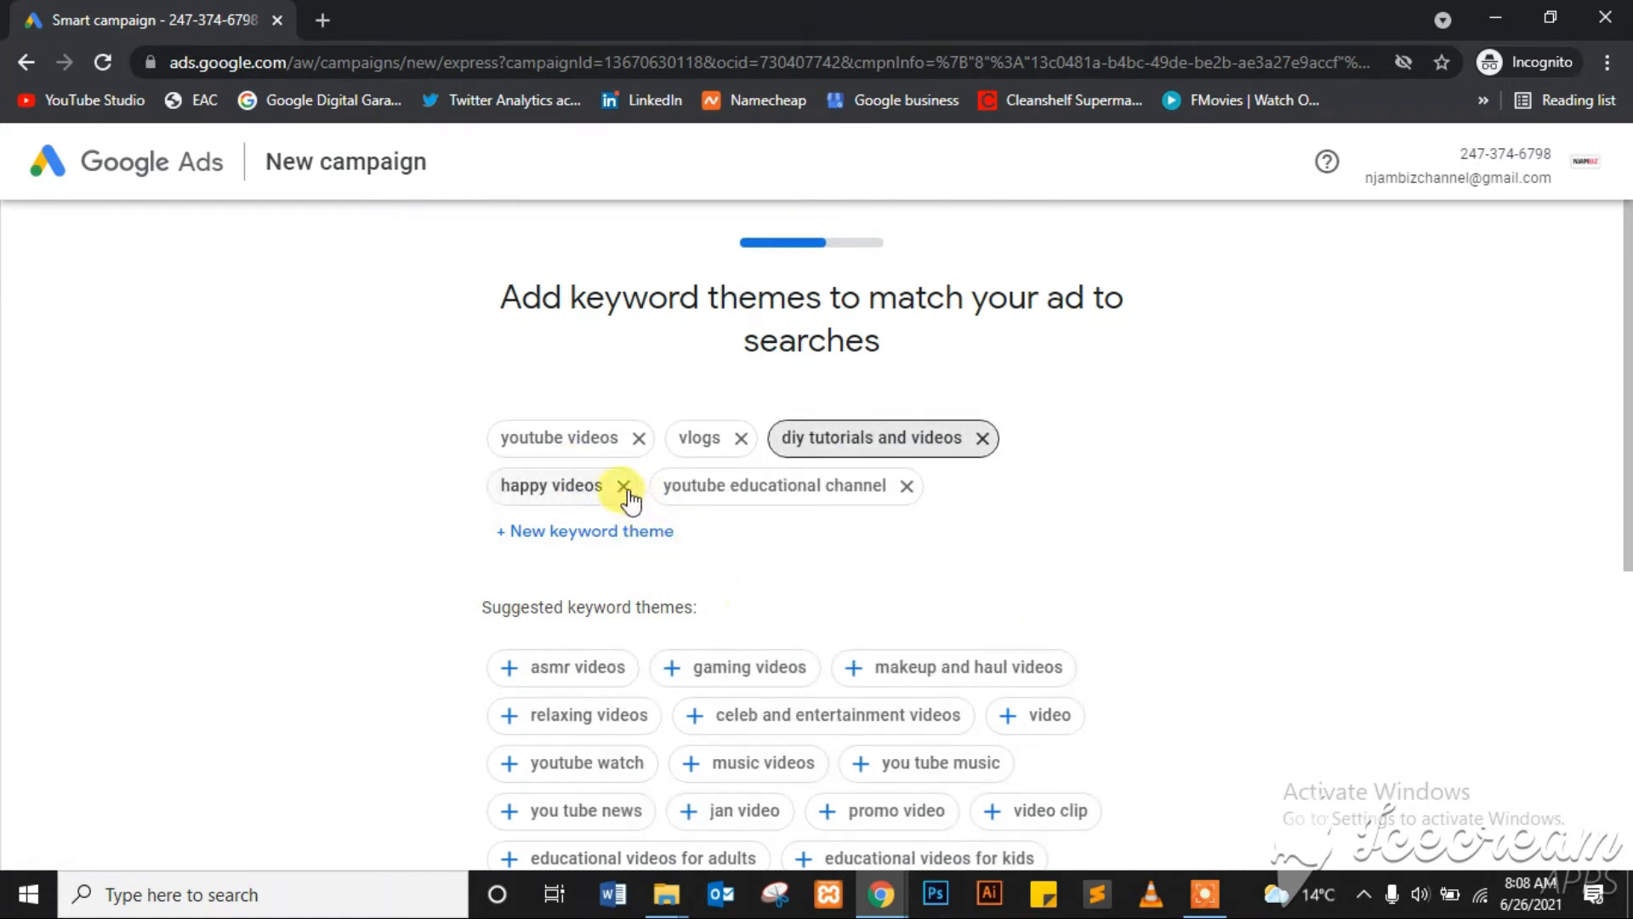
pyautogui.click(624, 486)
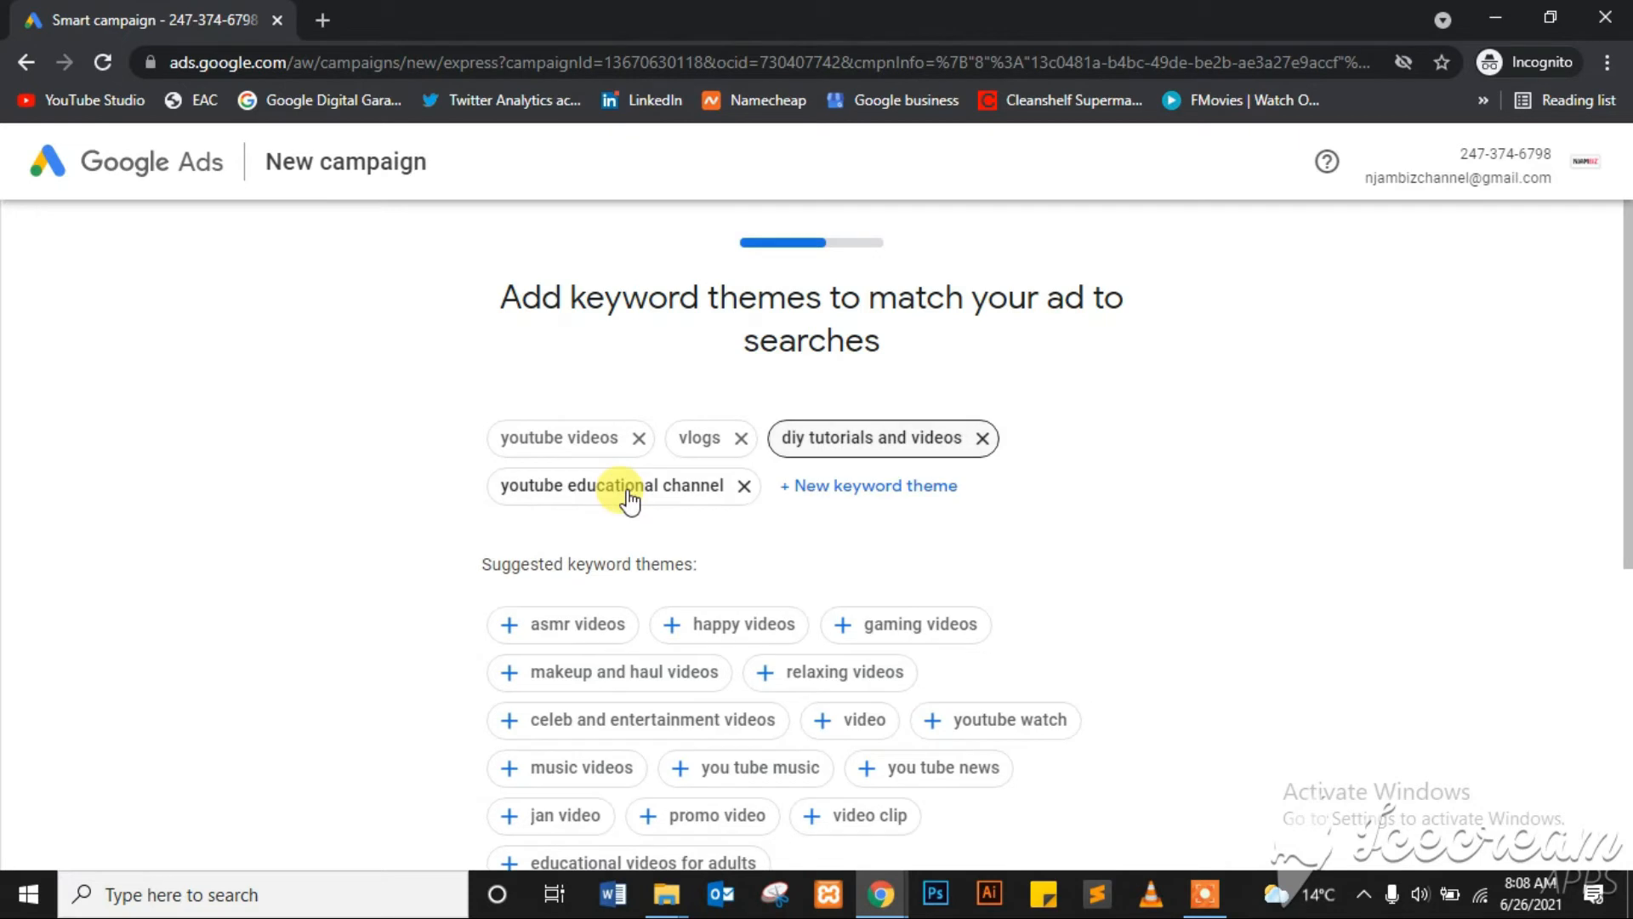
# Add digital marketing and a social media keyword theme from the suggestions
pyautogui.click(903, 502)
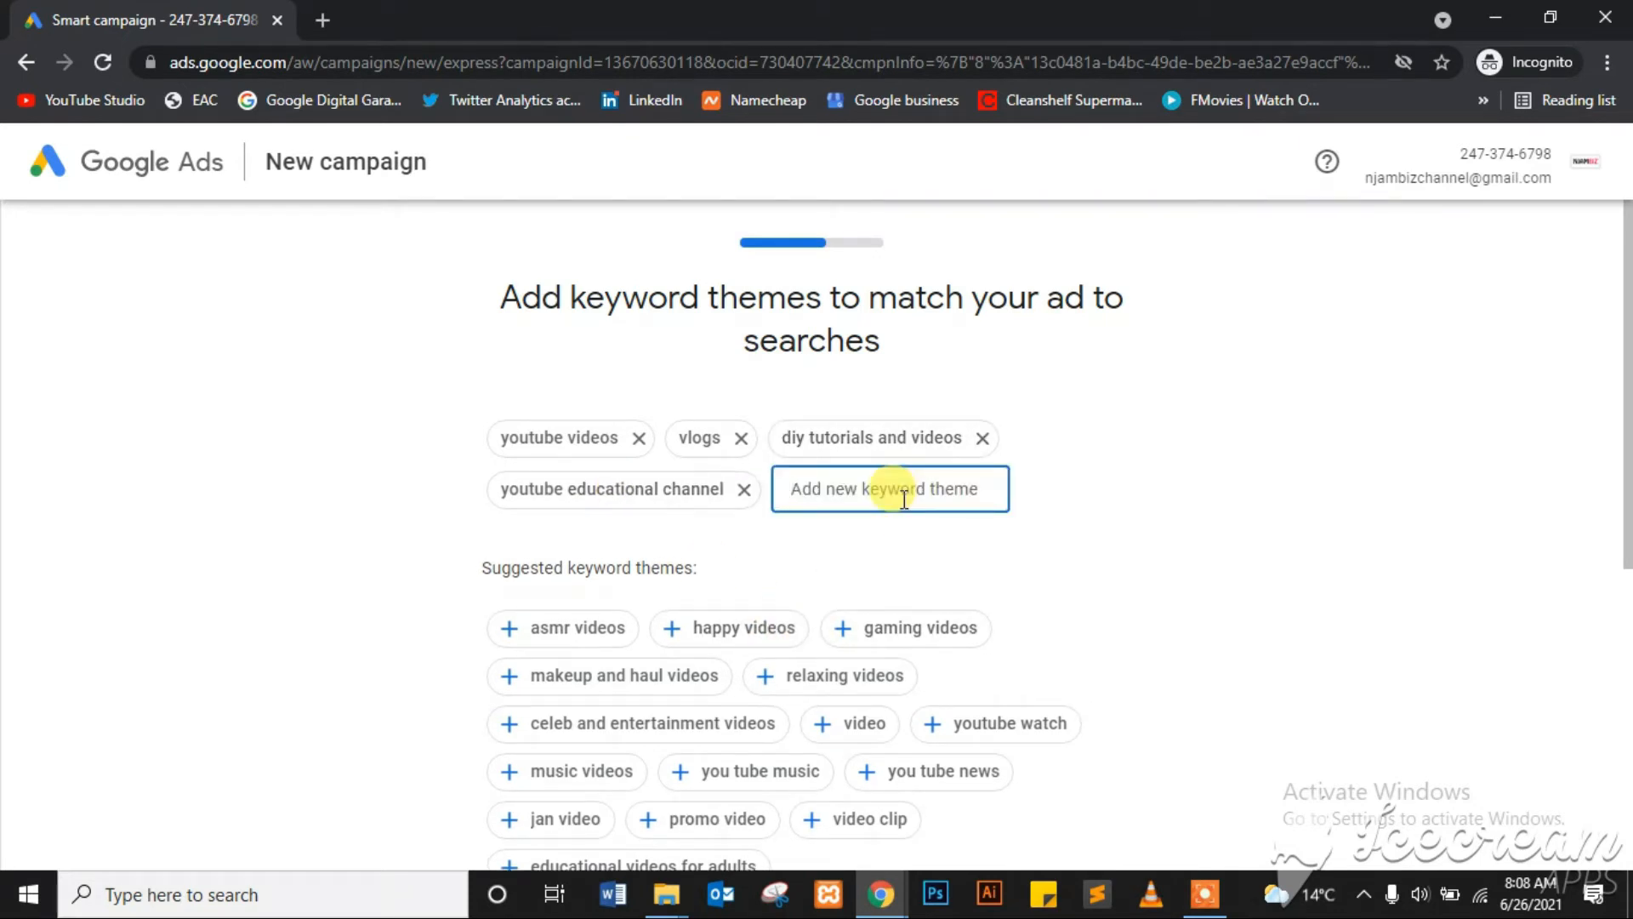
pyautogui.write('digita')
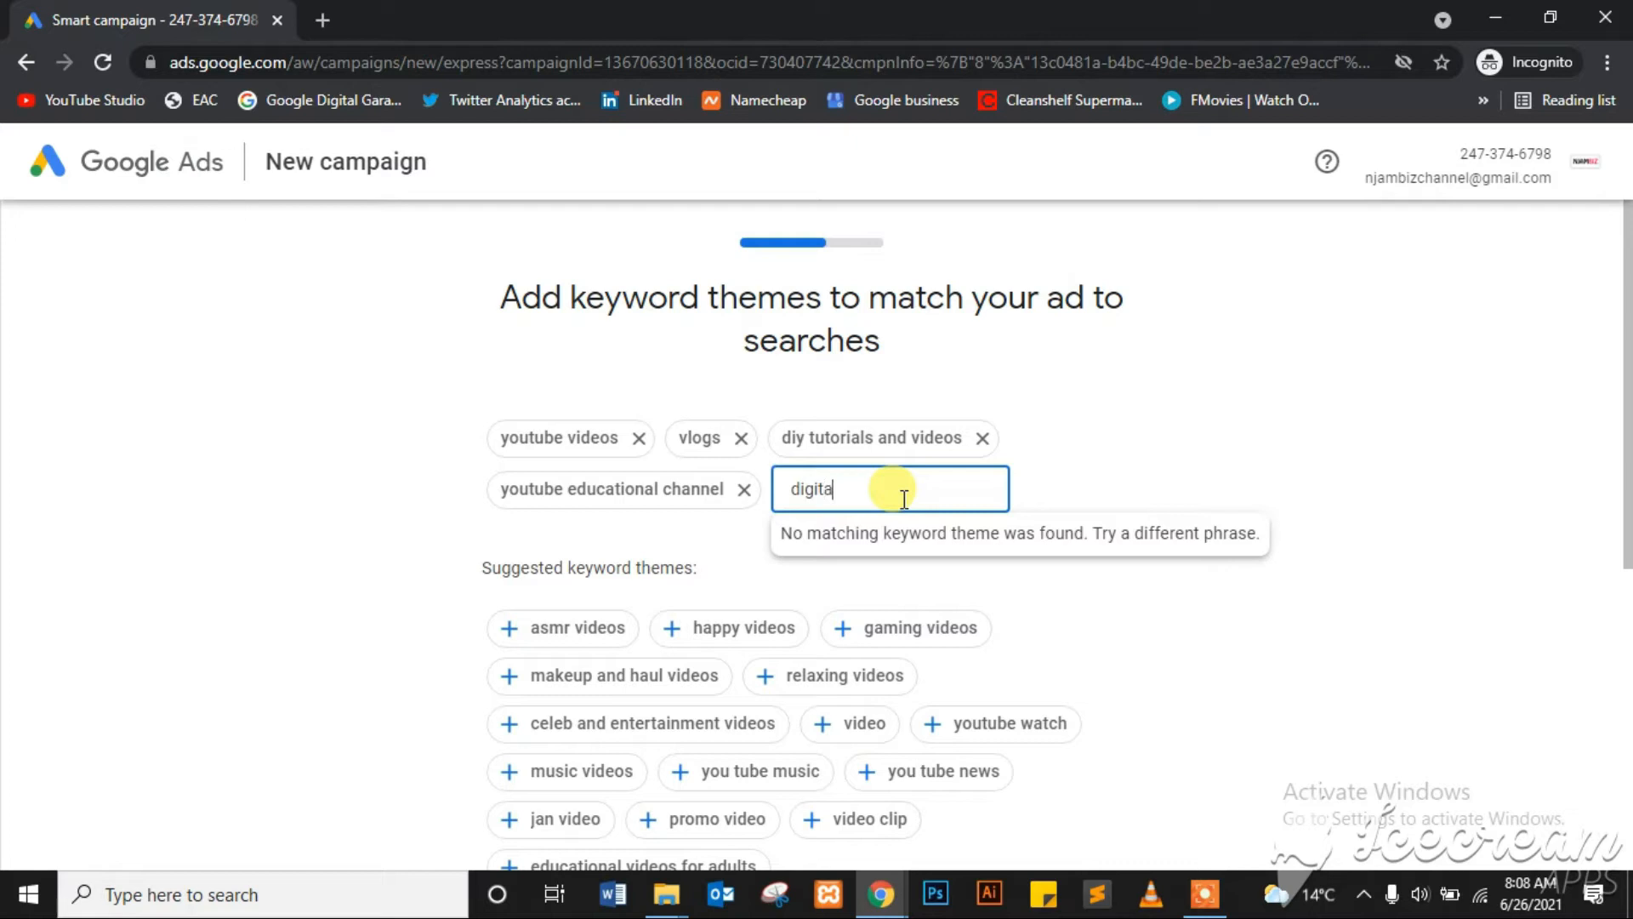
pyautogui.write('l ma')
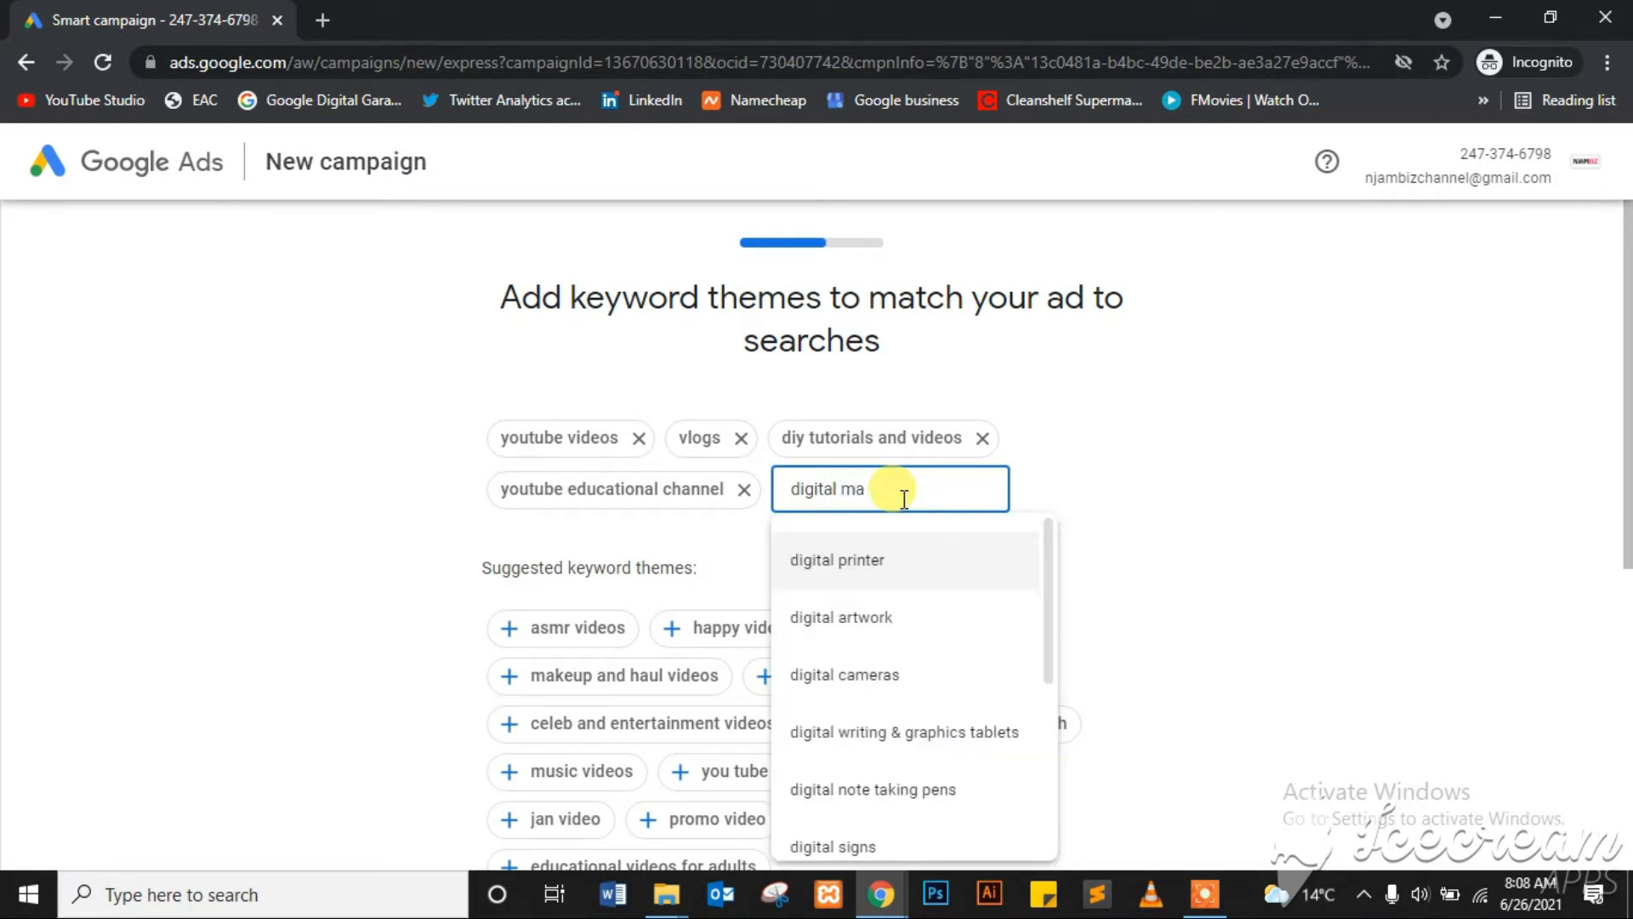
pyautogui.click(893, 557)
pyautogui.click(627, 529)
pyautogui.write('social medi')
pyautogui.click(627, 597)
pyautogui.scroll(-2, 1628, 460)
# Add online marketing and social media management as keyword themes
pyautogui.click(851, 387)
pyautogui.write('online ma')
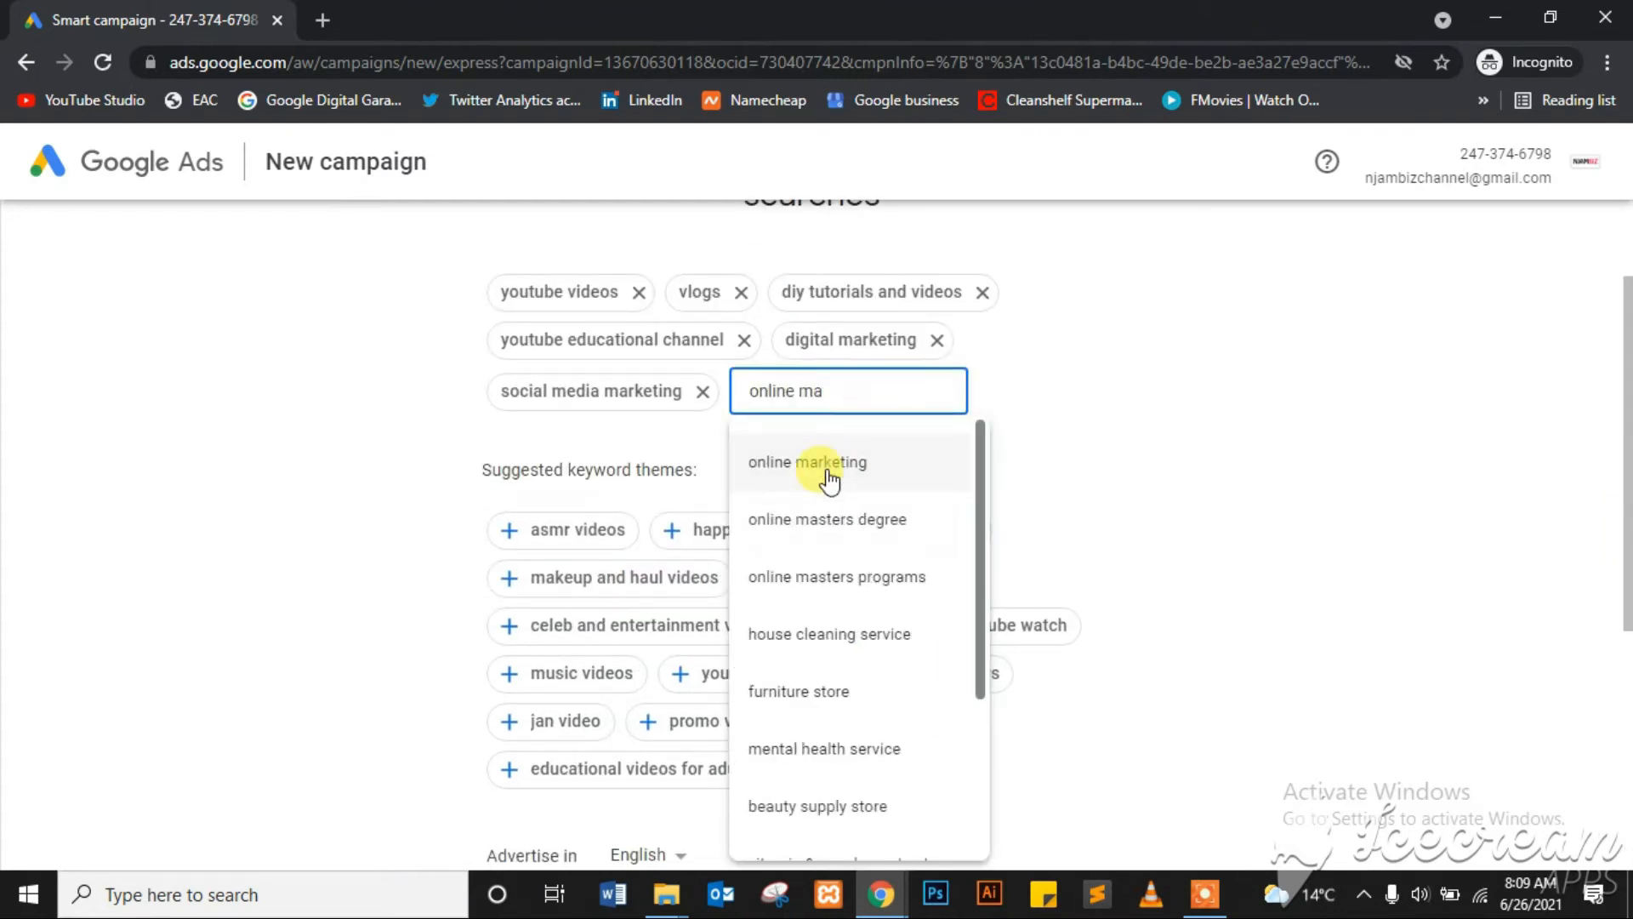
pyautogui.click(831, 467)
pyautogui.click(1024, 393)
pyautogui.write('social media marketin')
pyautogui.press('BackSpace')
pyautogui.press('BackSpace')
pyautogui.press('BackSpace')
pyautogui.press('BackSpace')
pyautogui.press('BackSpace')
pyautogui.press('BackSpace')
pyautogui.press('BackSpace')
pyautogui.press('BackSpace')
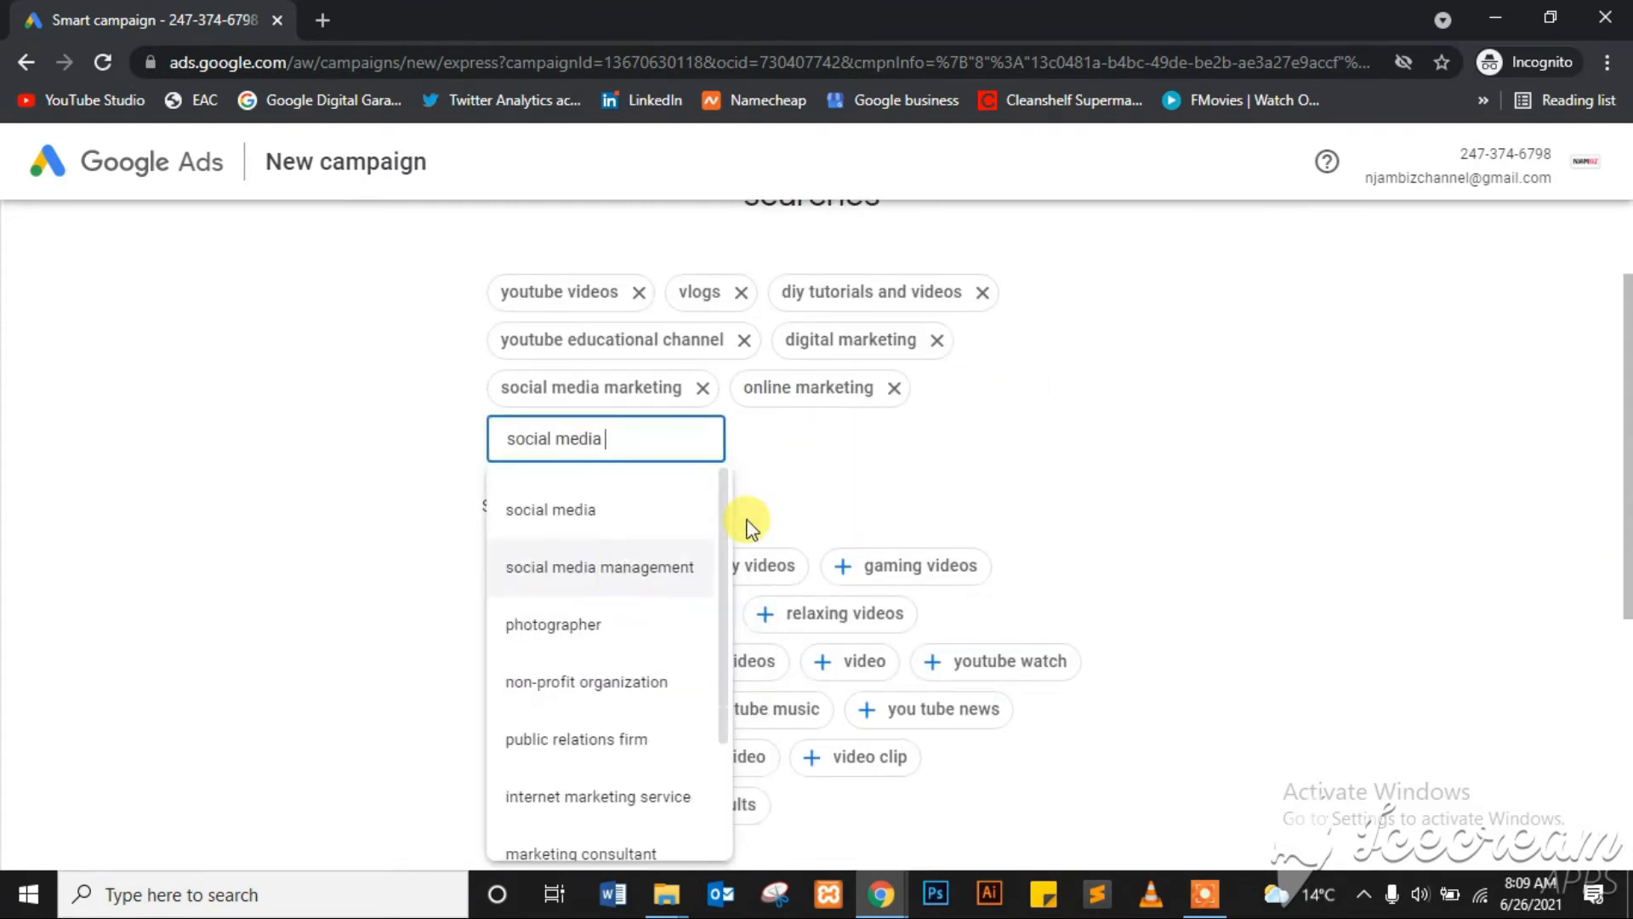
pyautogui.click(664, 512)
pyautogui.moveTo(1629, 338); pyautogui.dragTo(1629, 350)
pyautogui.click(740, 271)
pyautogui.moveTo(1628, 439); pyautogui.dragTo(1621, 667)
pyautogui.click(1119, 698)
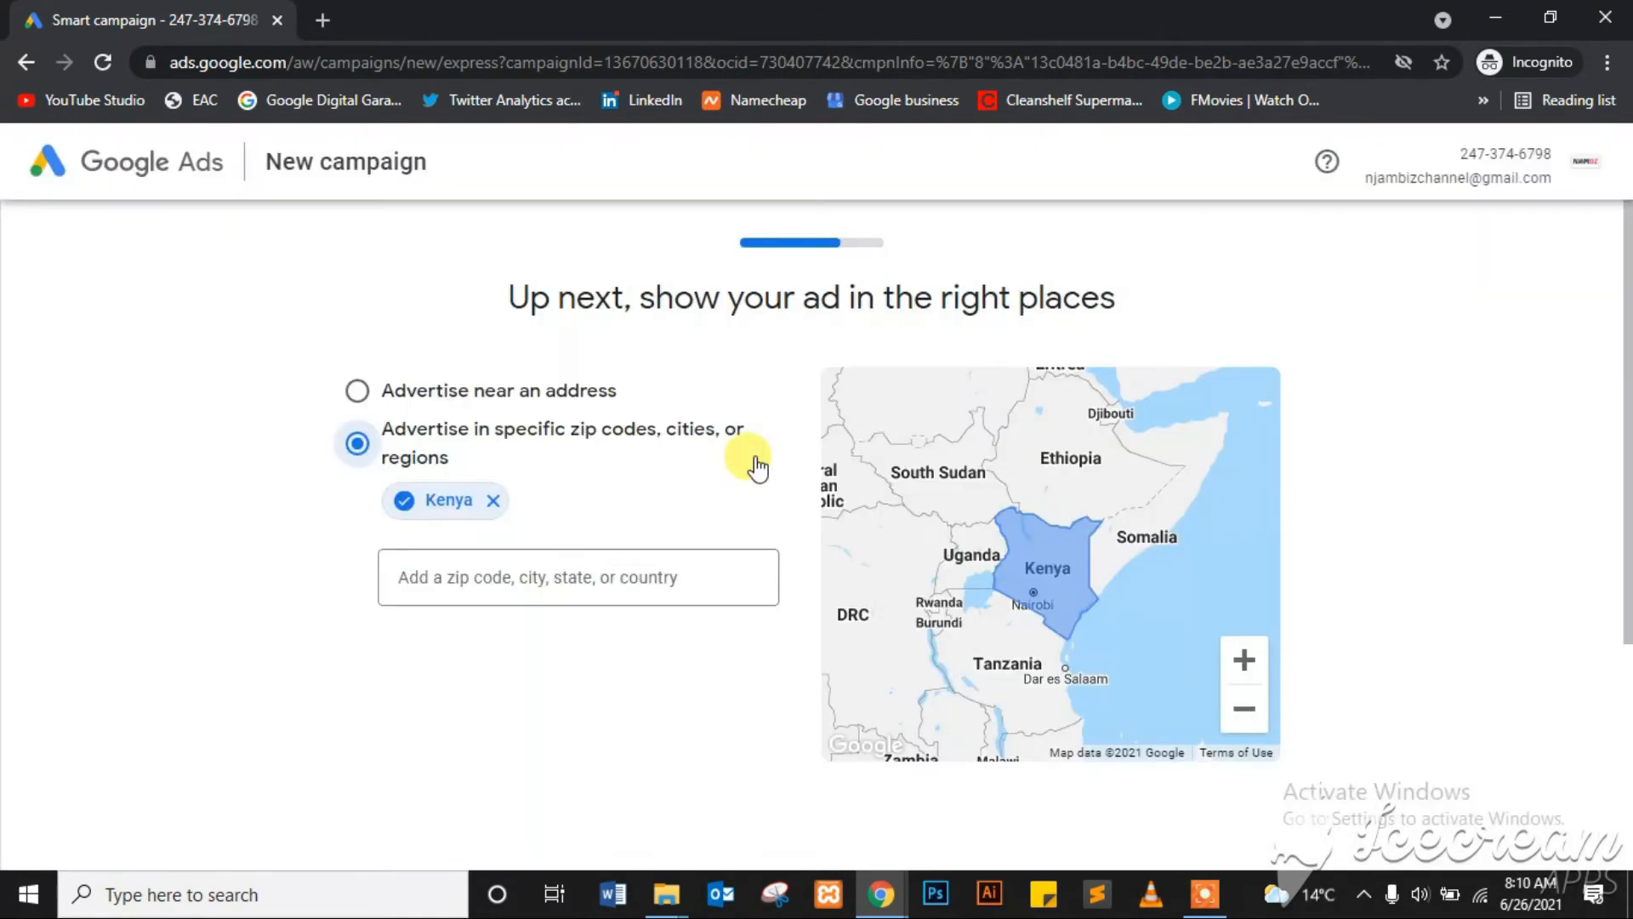
# Replace Kenya with United States and India as the ad's target locations
pyautogui.click(494, 501)
pyautogui.click(483, 543)
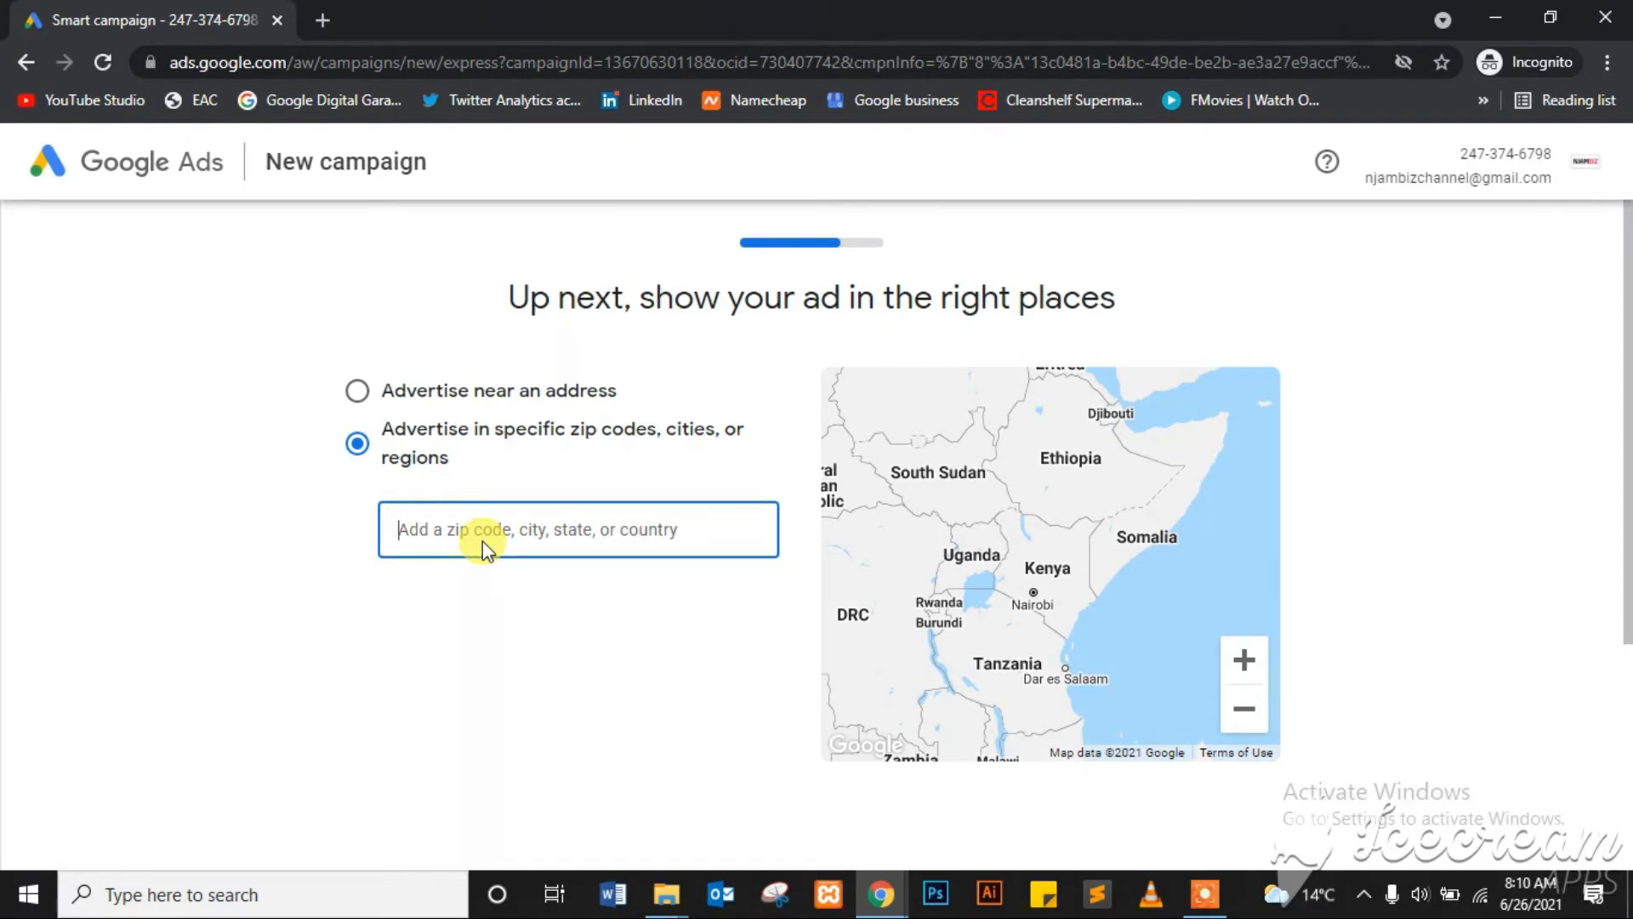
pyautogui.write('indoa')
pyautogui.press('BackSpace')
pyautogui.press('BackSpace')
pyautogui.press('BackSpace')
pyautogui.press('BackSpace')
pyautogui.press('BackSpace')
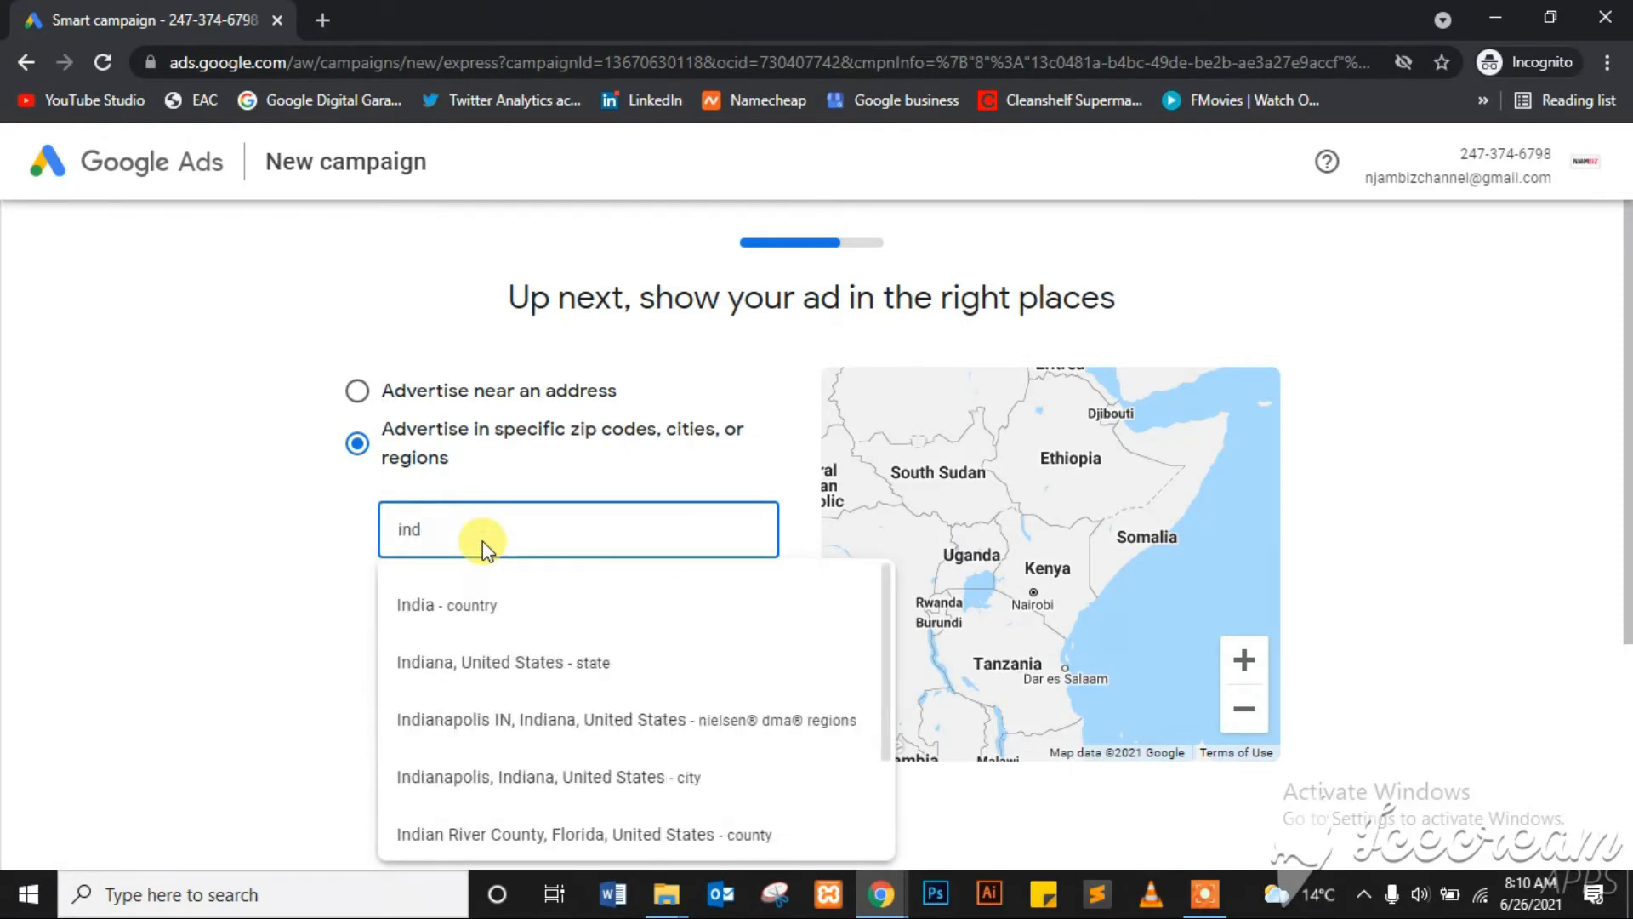
pyautogui.write('united')
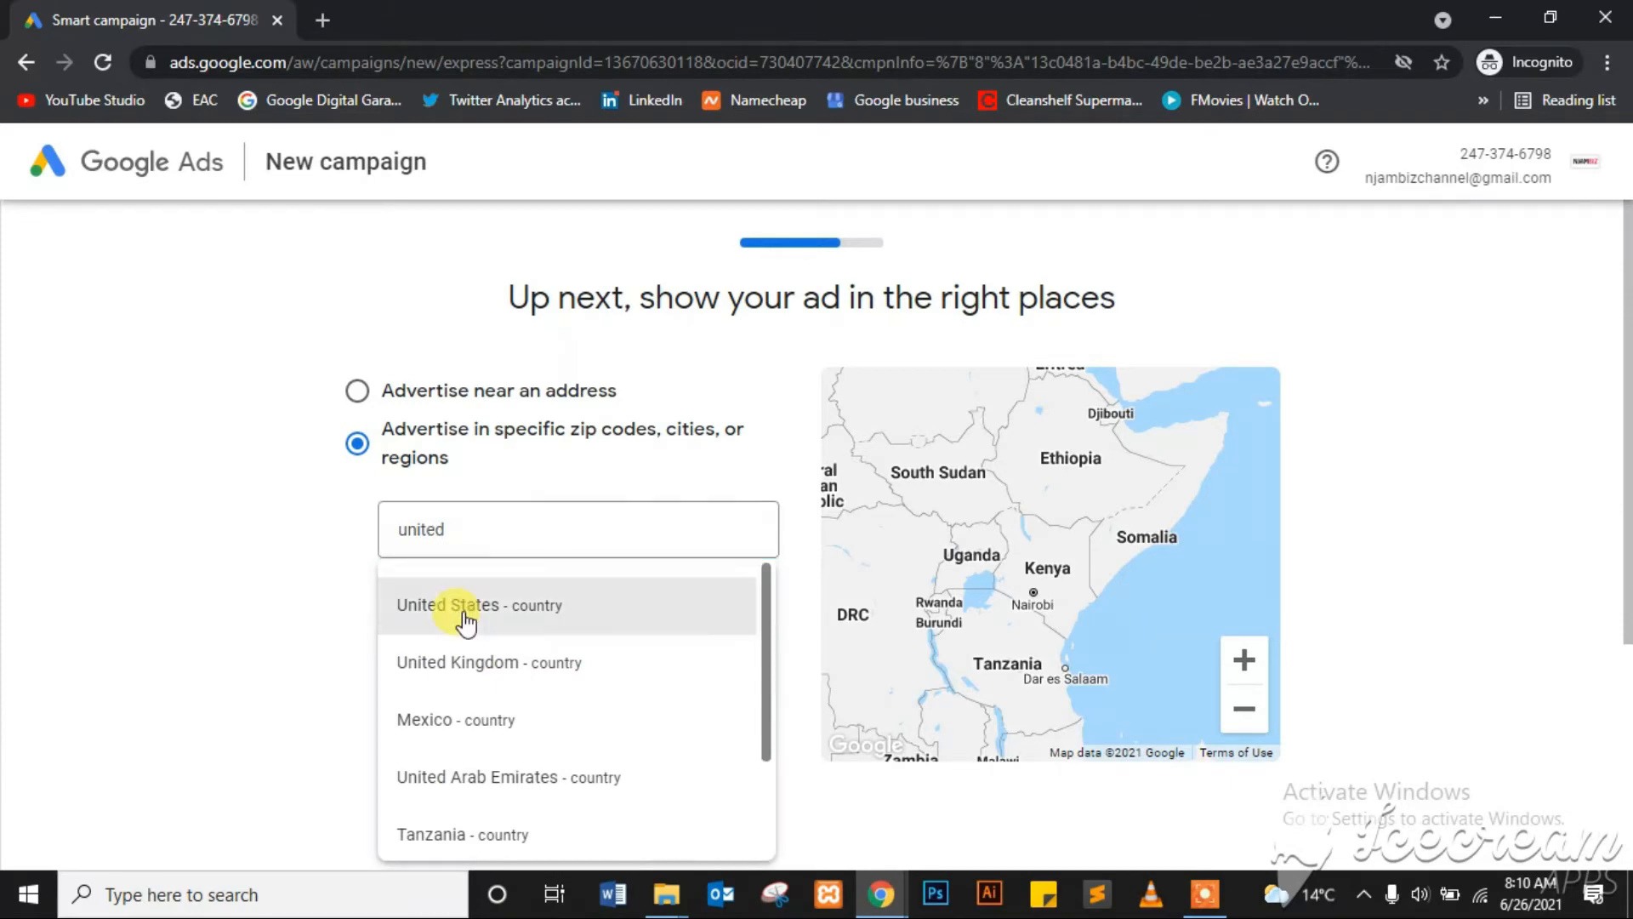
pyautogui.click(465, 606)
pyautogui.click(467, 577)
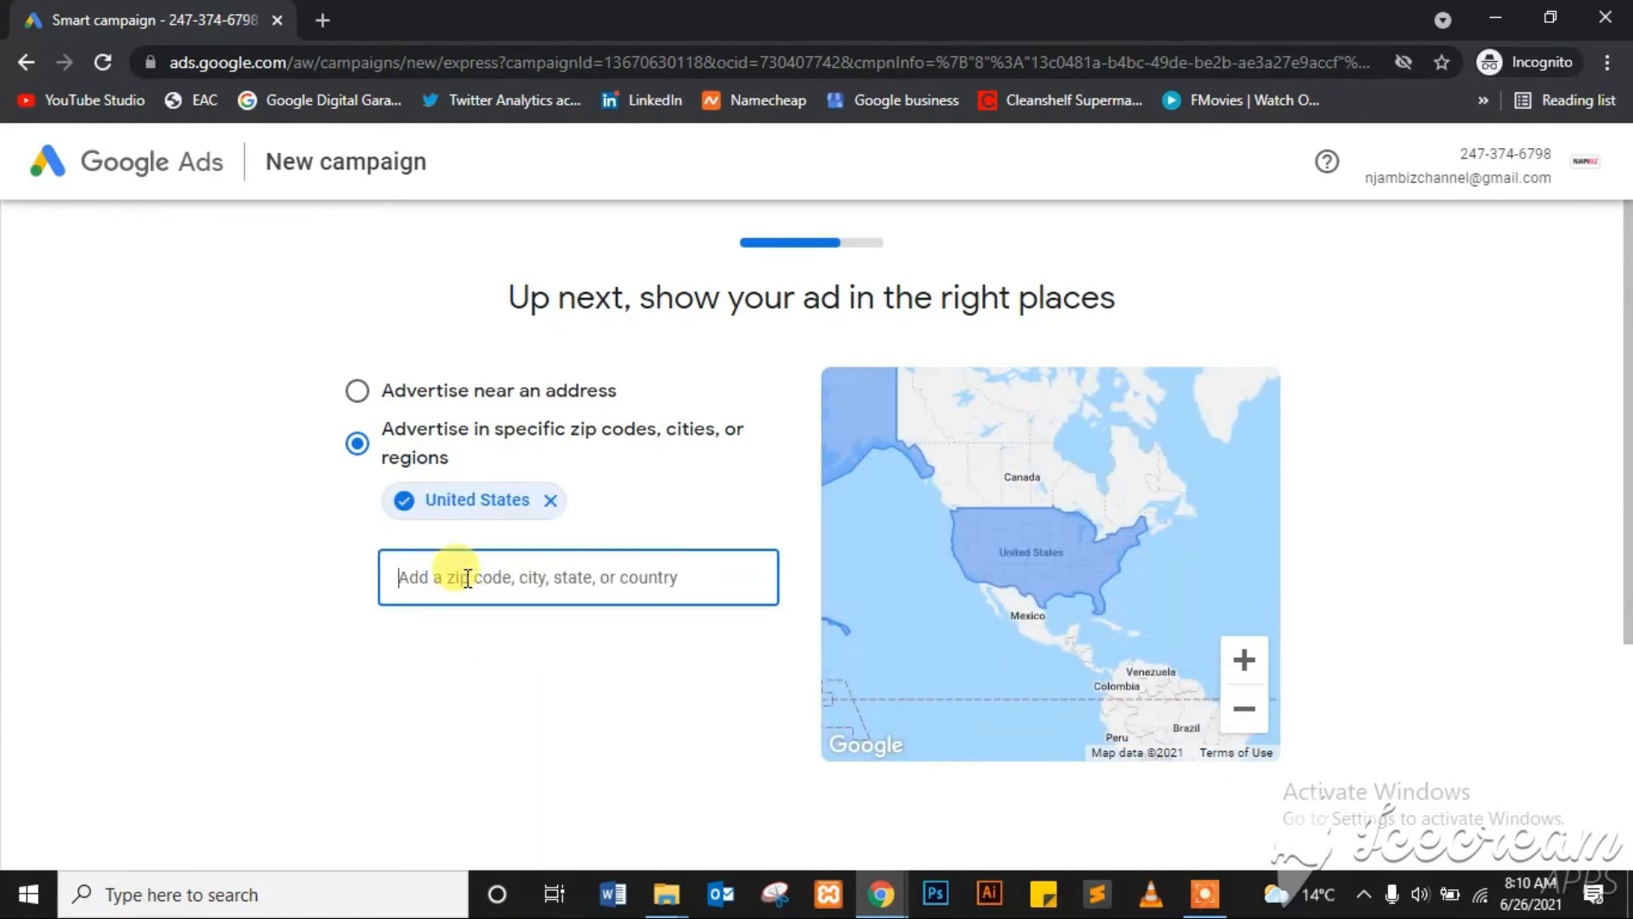
pyautogui.write('ind')
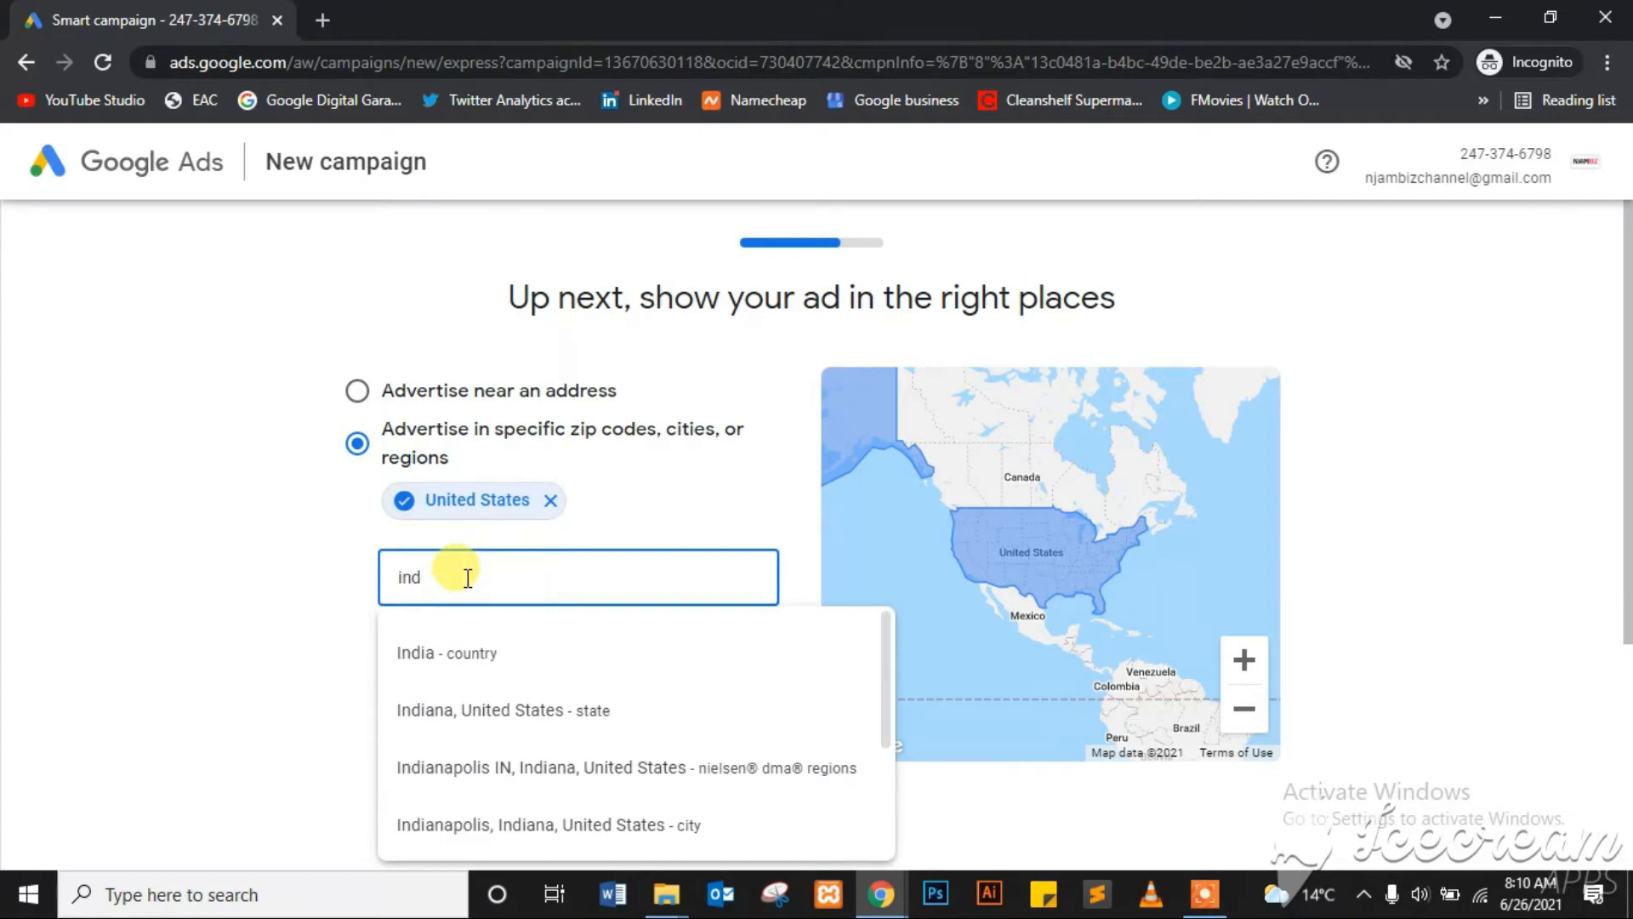
pyautogui.click(476, 655)
pyautogui.scroll(-3, 485, 667)
pyautogui.click(1257, 762)
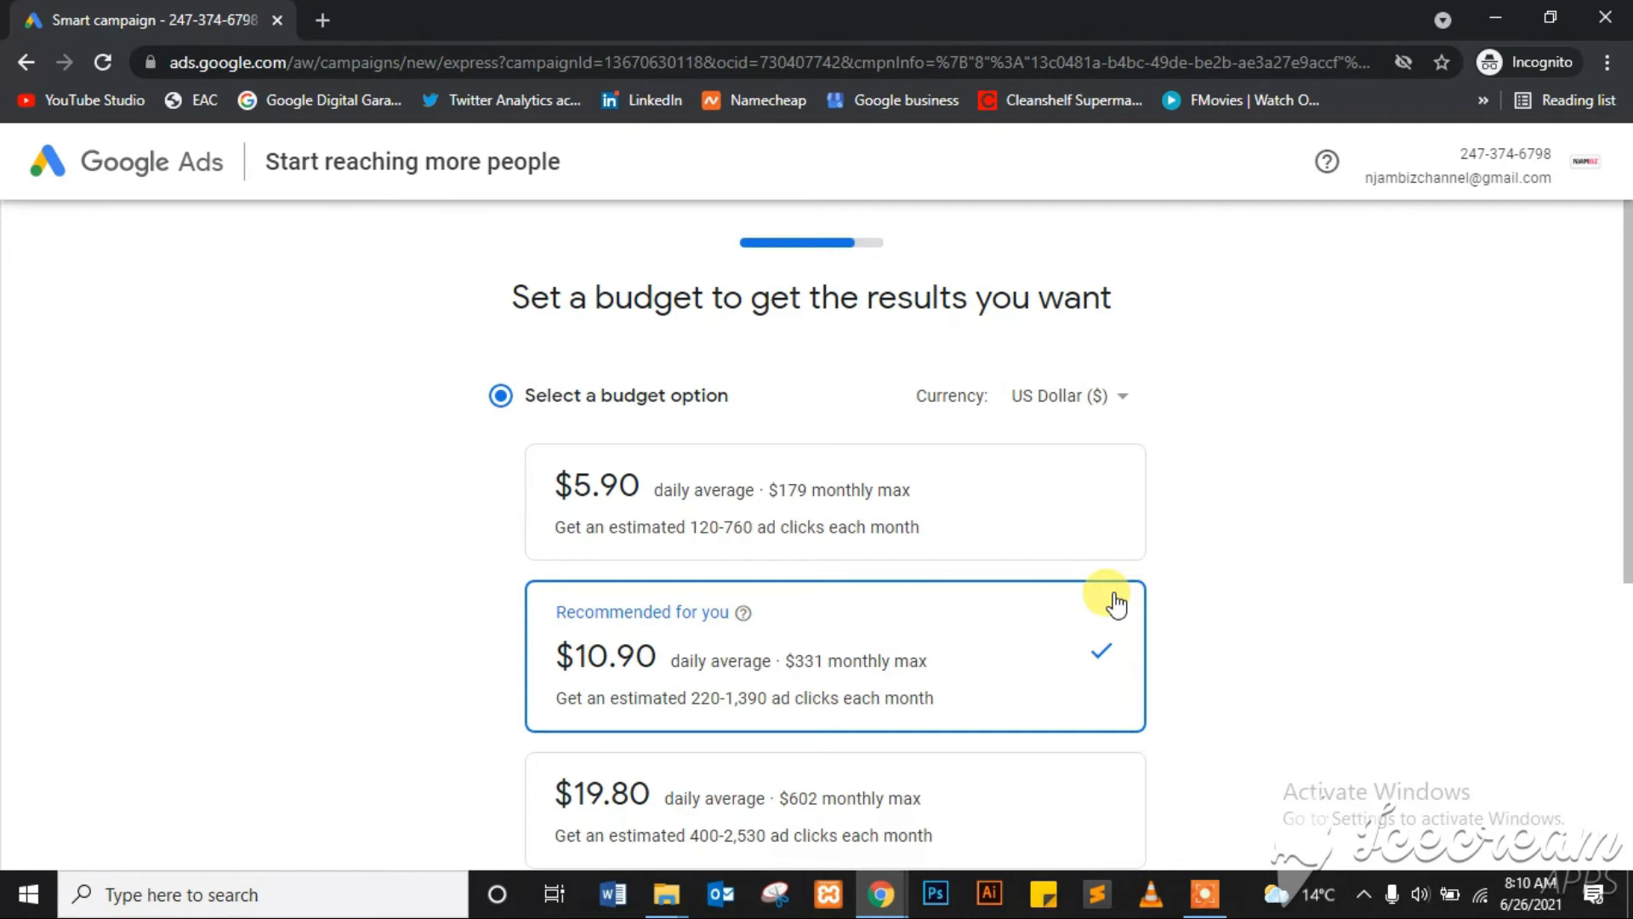
# Enter a custom daily budget and lower it to $2 ($61 monthly max)
pyautogui.moveTo(1626, 353); pyautogui.dragTo(1625, 508)
pyautogui.click(609, 680)
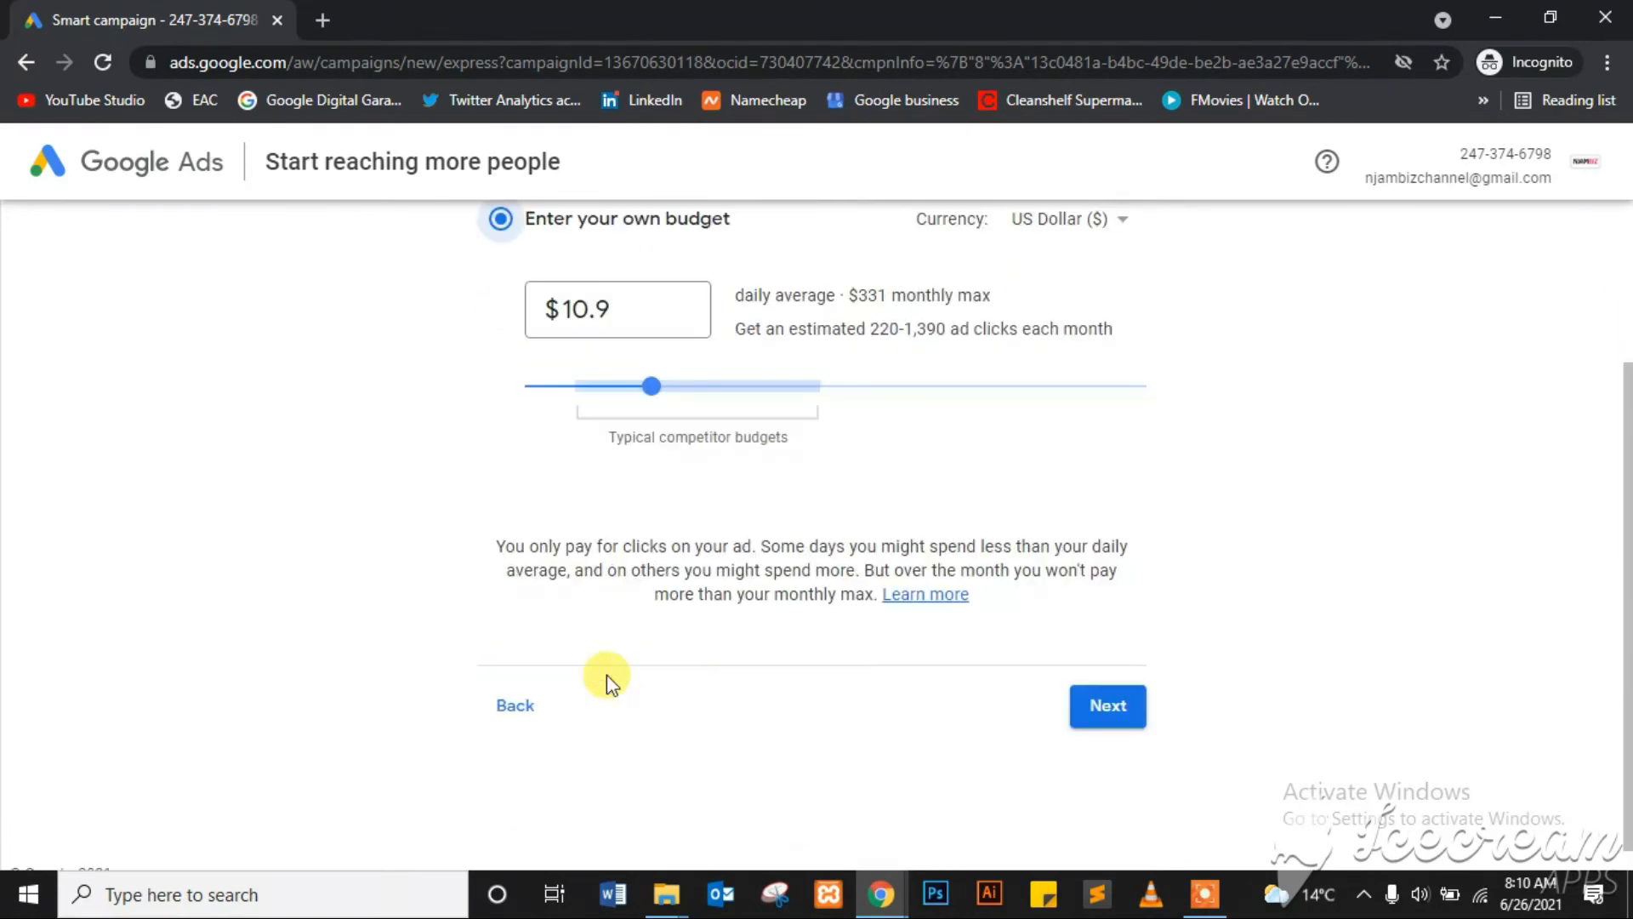
pyautogui.click(590, 311)
pyautogui.moveTo(589, 312); pyautogui.dragTo(547, 303)
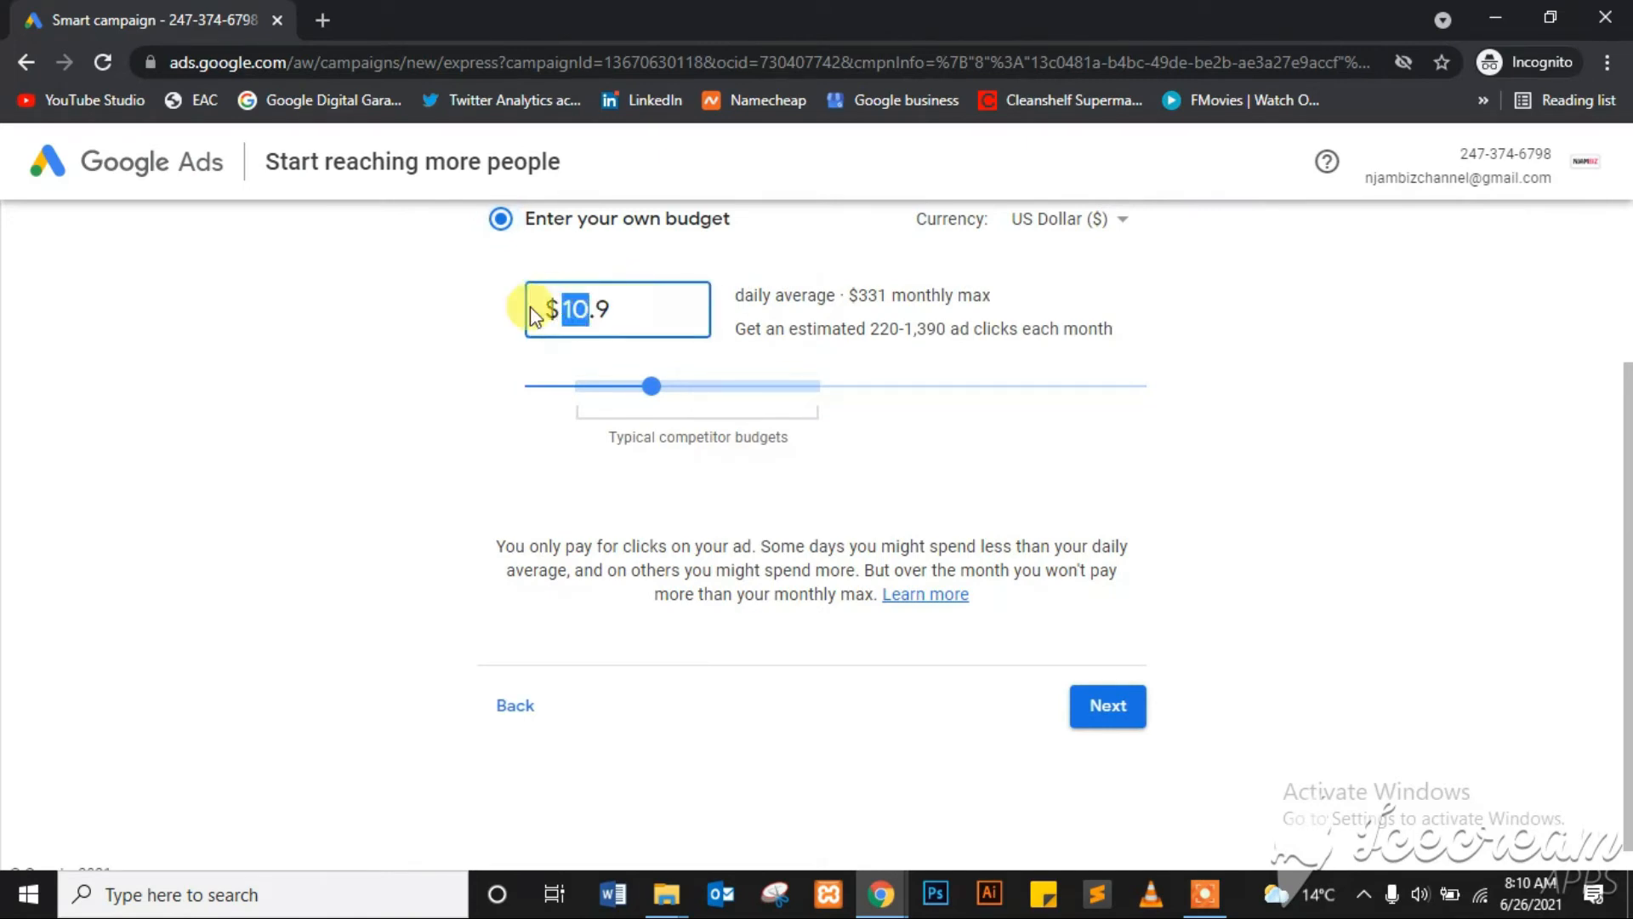
pyautogui.moveTo(652, 385); pyautogui.dragTo(542, 395)
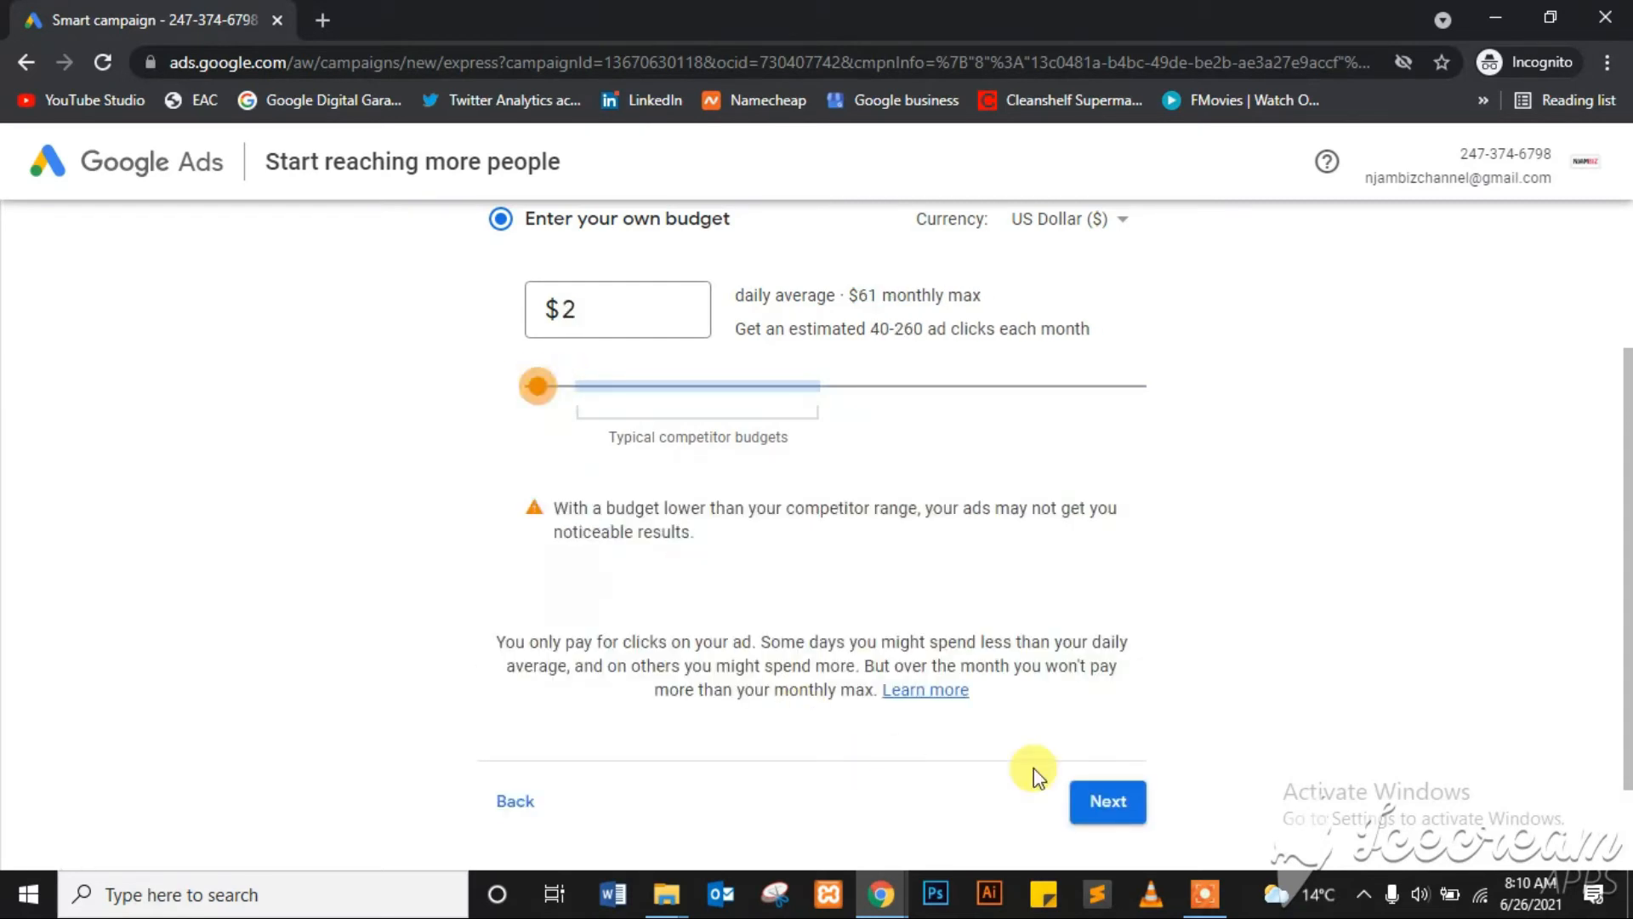
pyautogui.click(1106, 801)
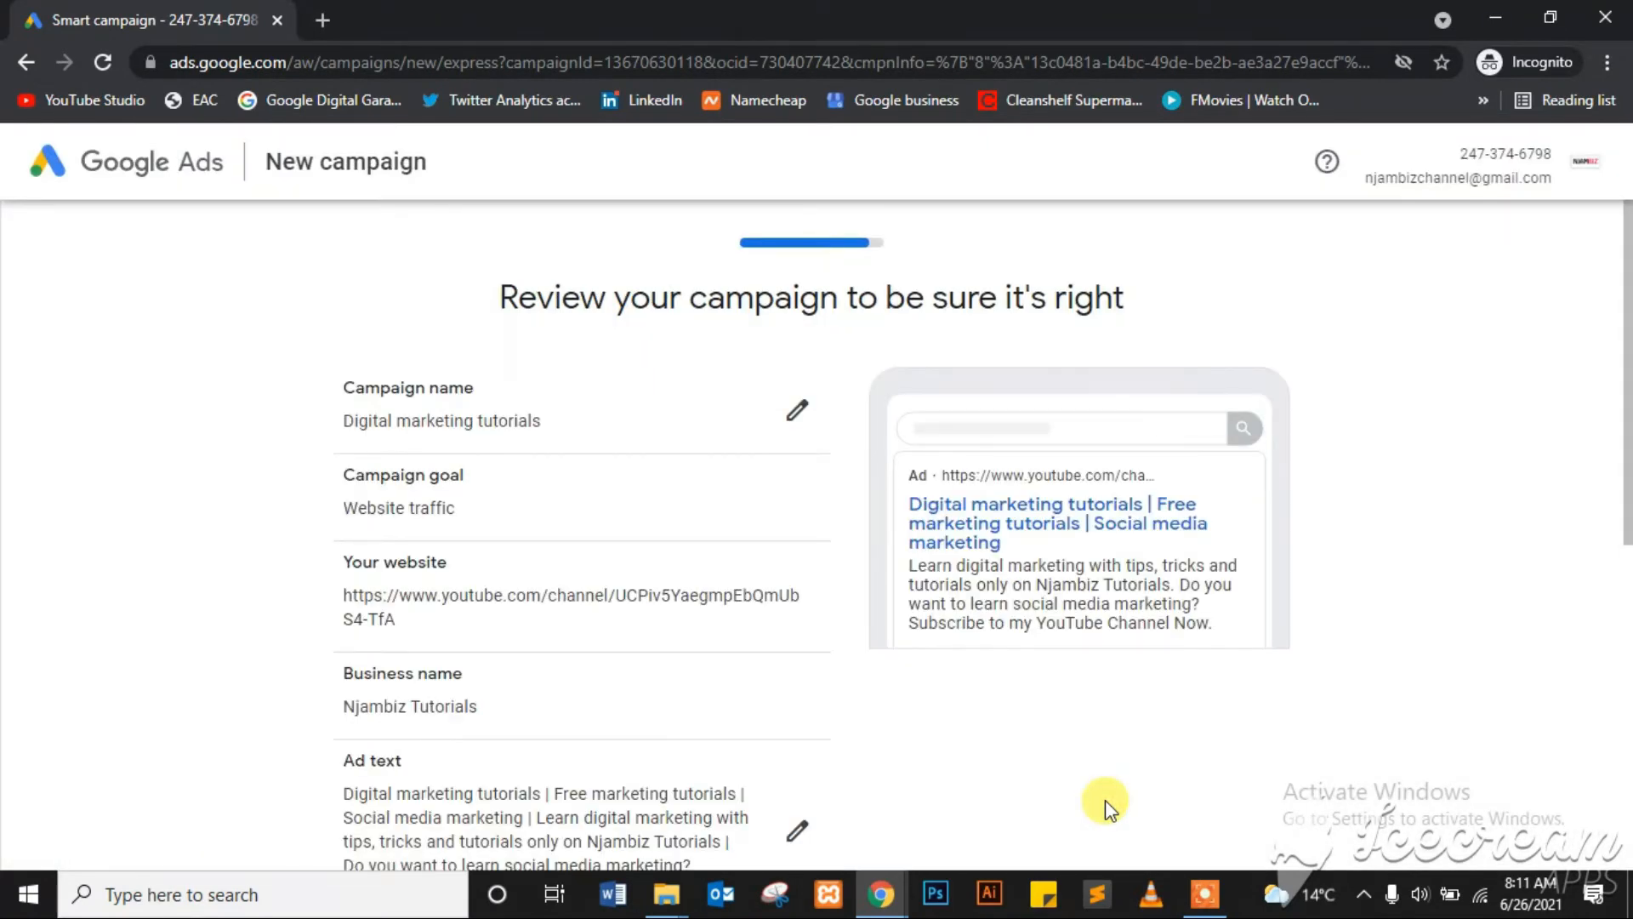
# Review the campaign summary showing India and United States as locations, then go to payment
pyautogui.moveTo(1626, 320); pyautogui.dragTo(1625, 672)
pyautogui.click(1254, 682)
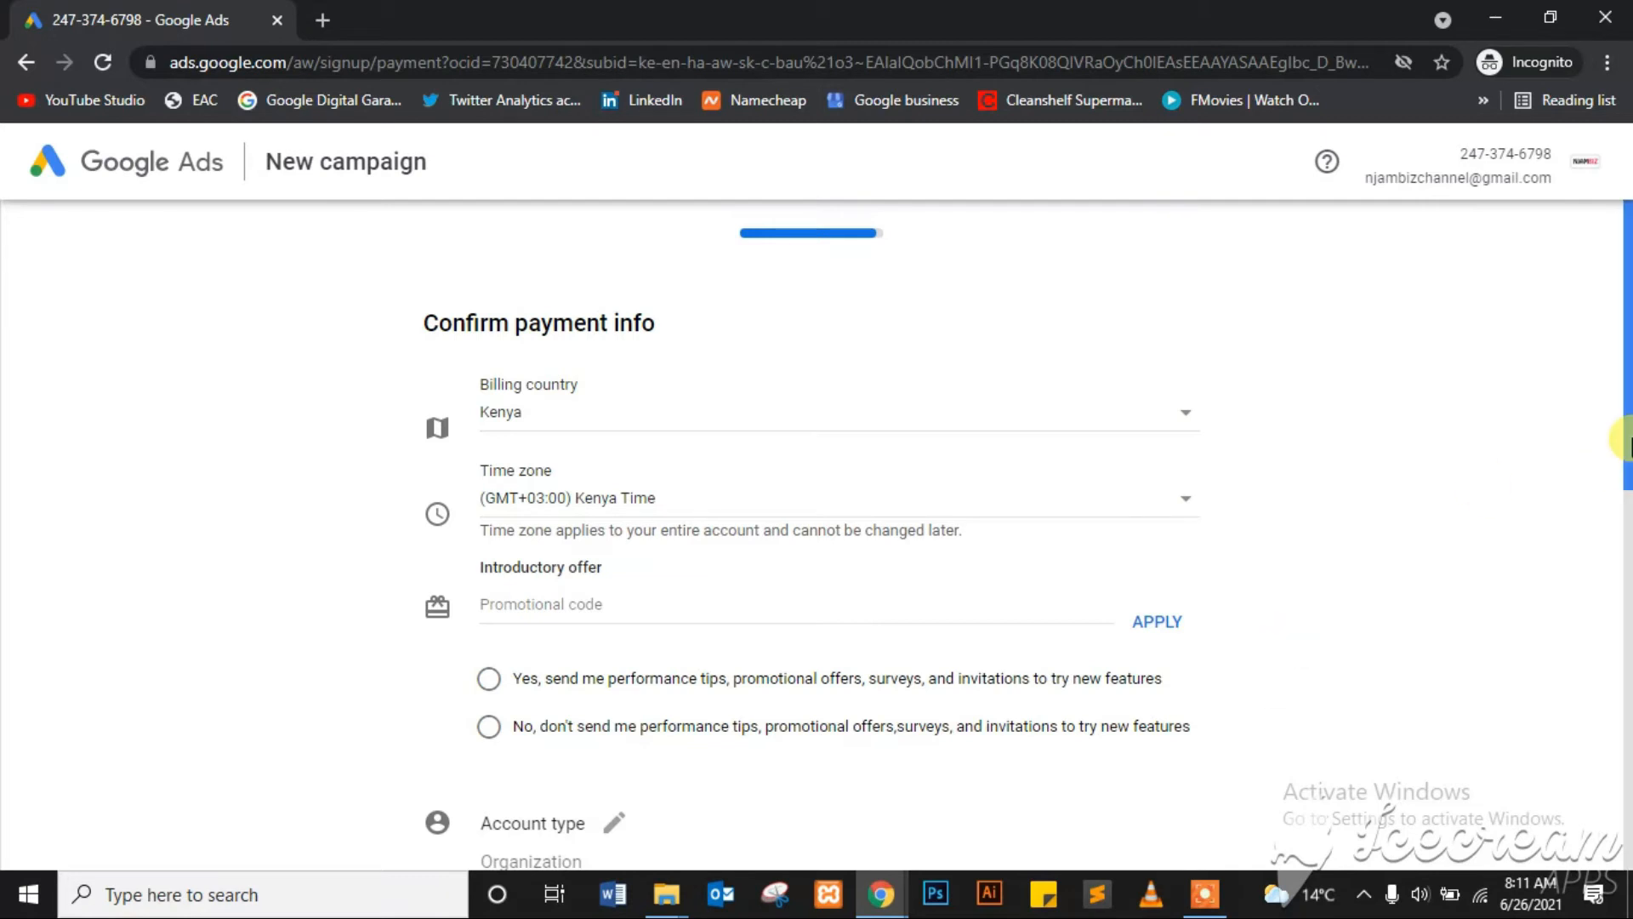
# Paste and apply the introductory promo code for a $50 credit
pyautogui.moveTo(1625, 438); pyautogui.dragTo(1626, 481)
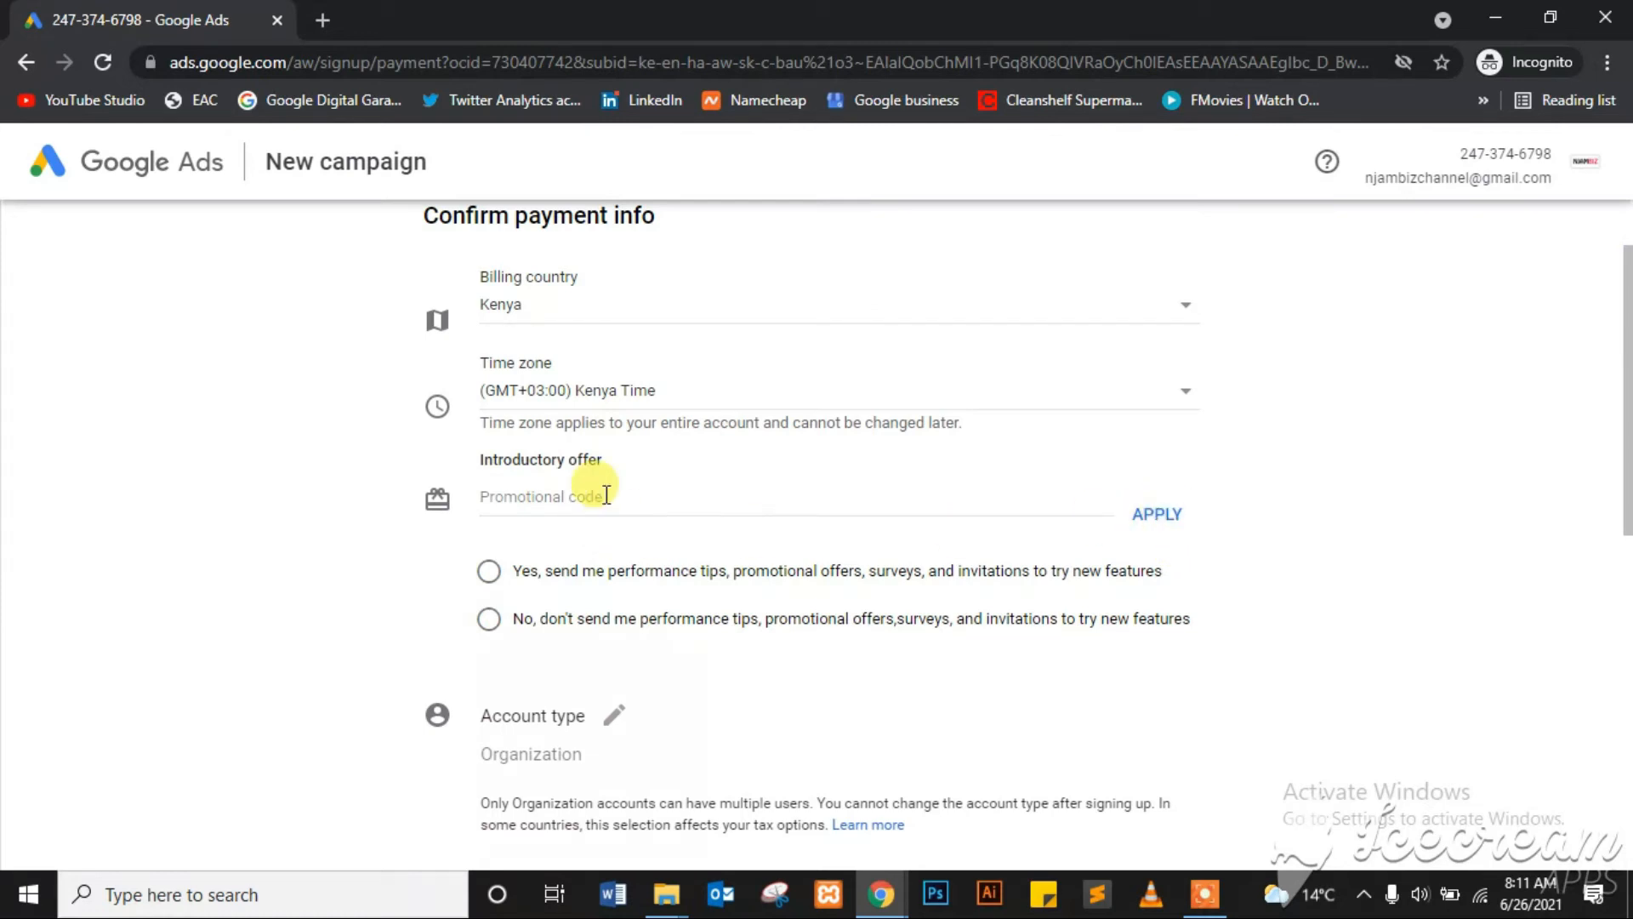
pyautogui.click(606, 496)
pyautogui.click(1171, 505)
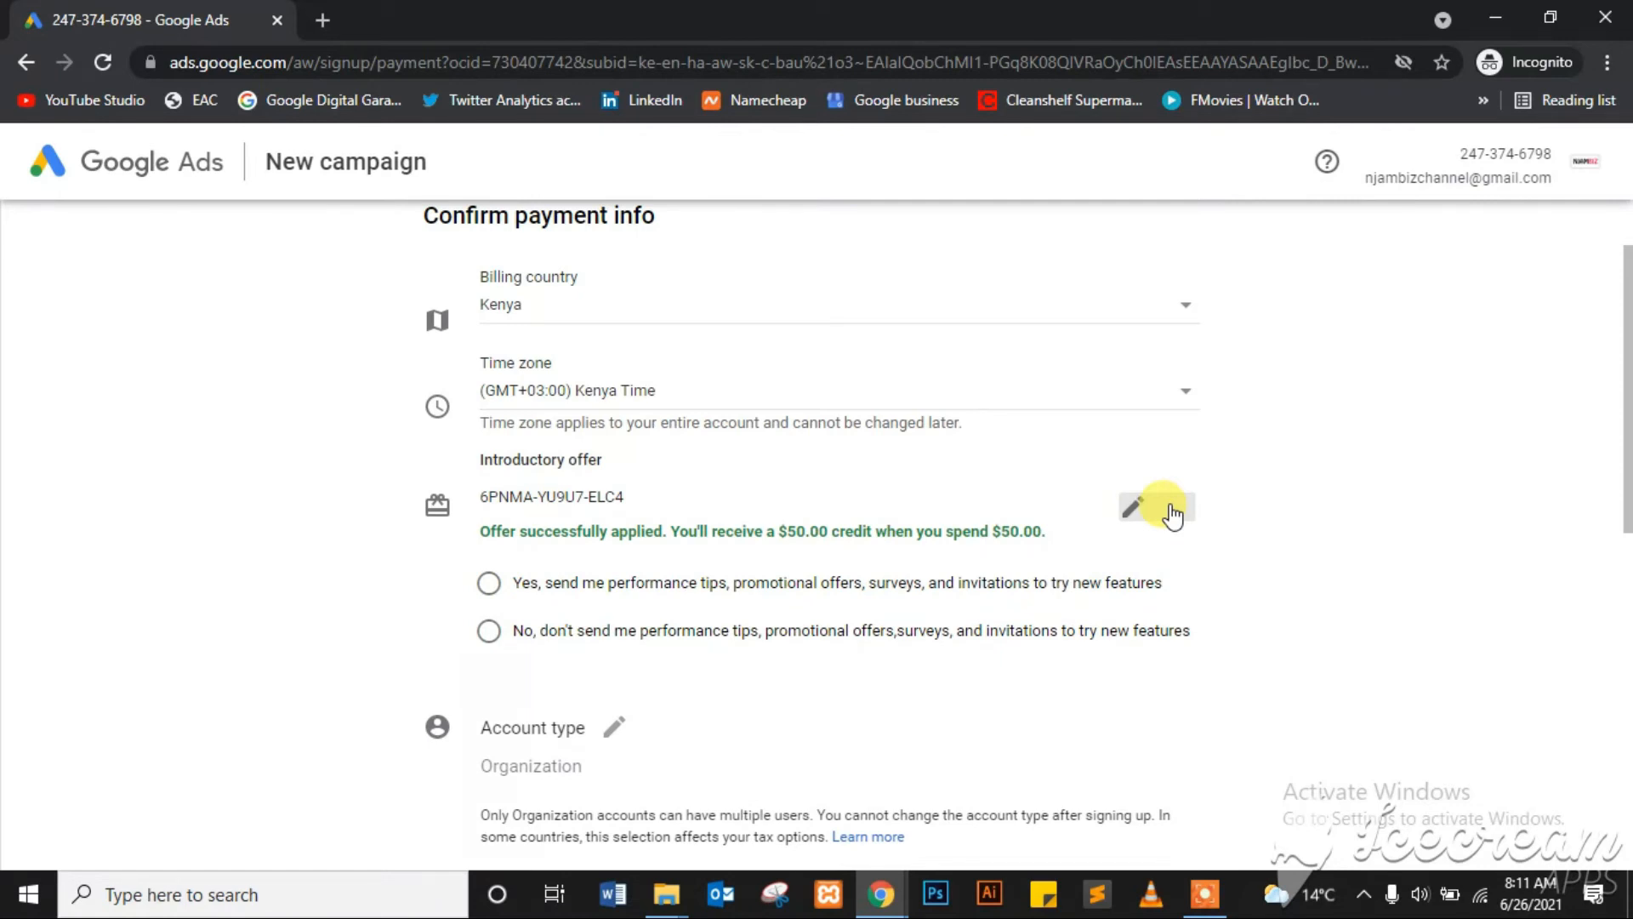
# Decline performance and promotional emails and change the account type to Individual
pyautogui.moveTo(1627, 422); pyautogui.dragTo(1626, 520)
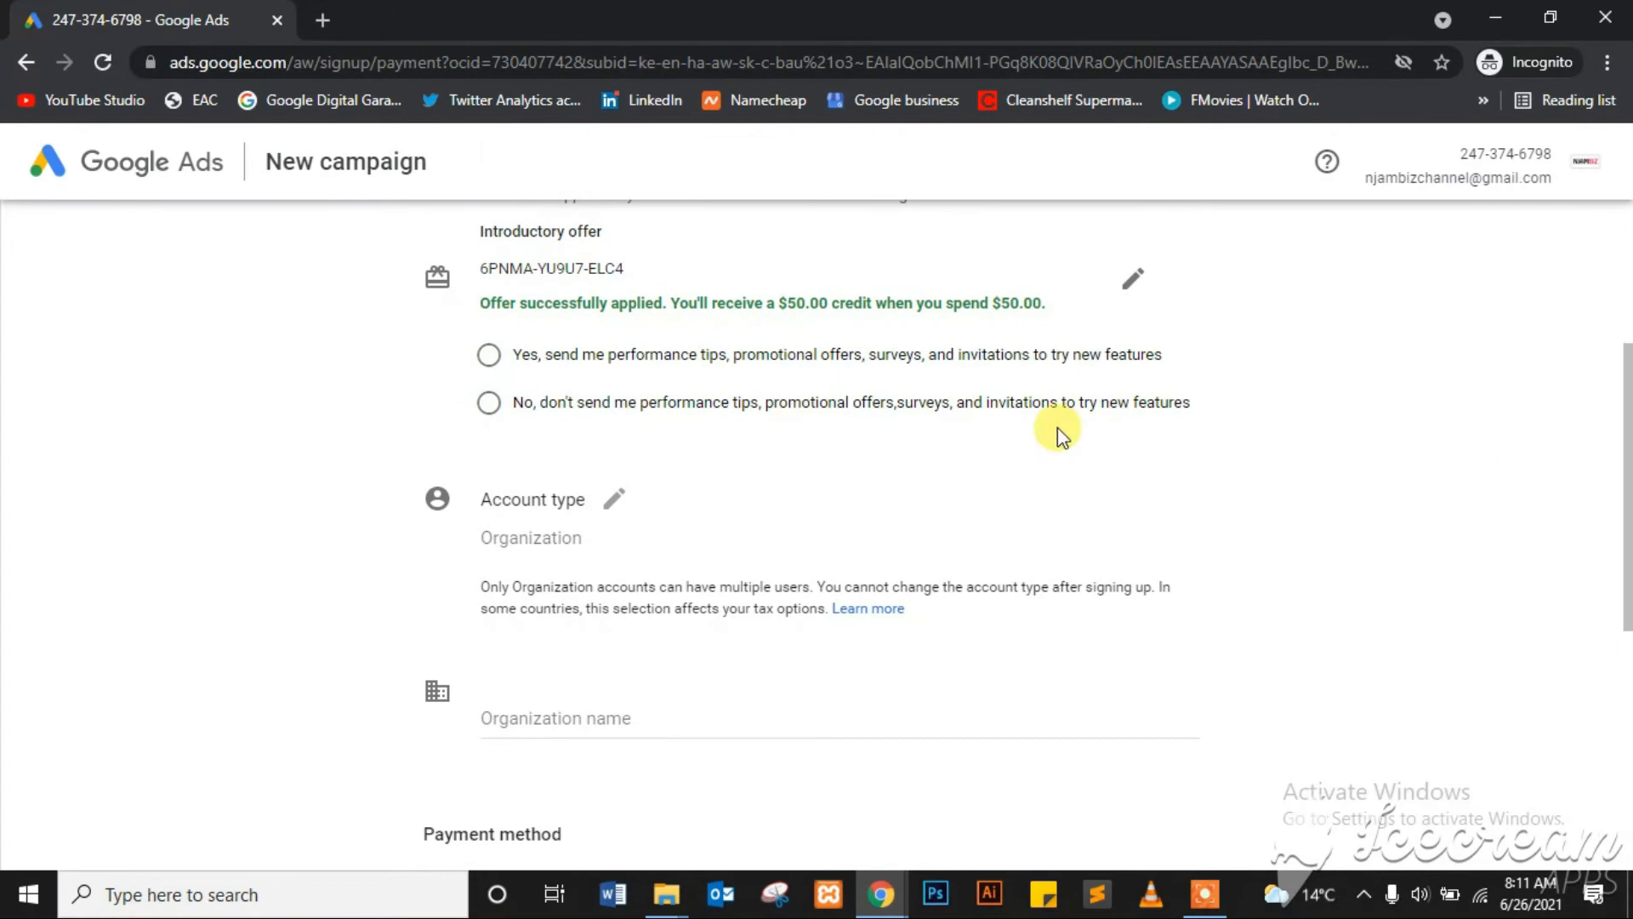
pyautogui.click(488, 403)
pyautogui.click(613, 497)
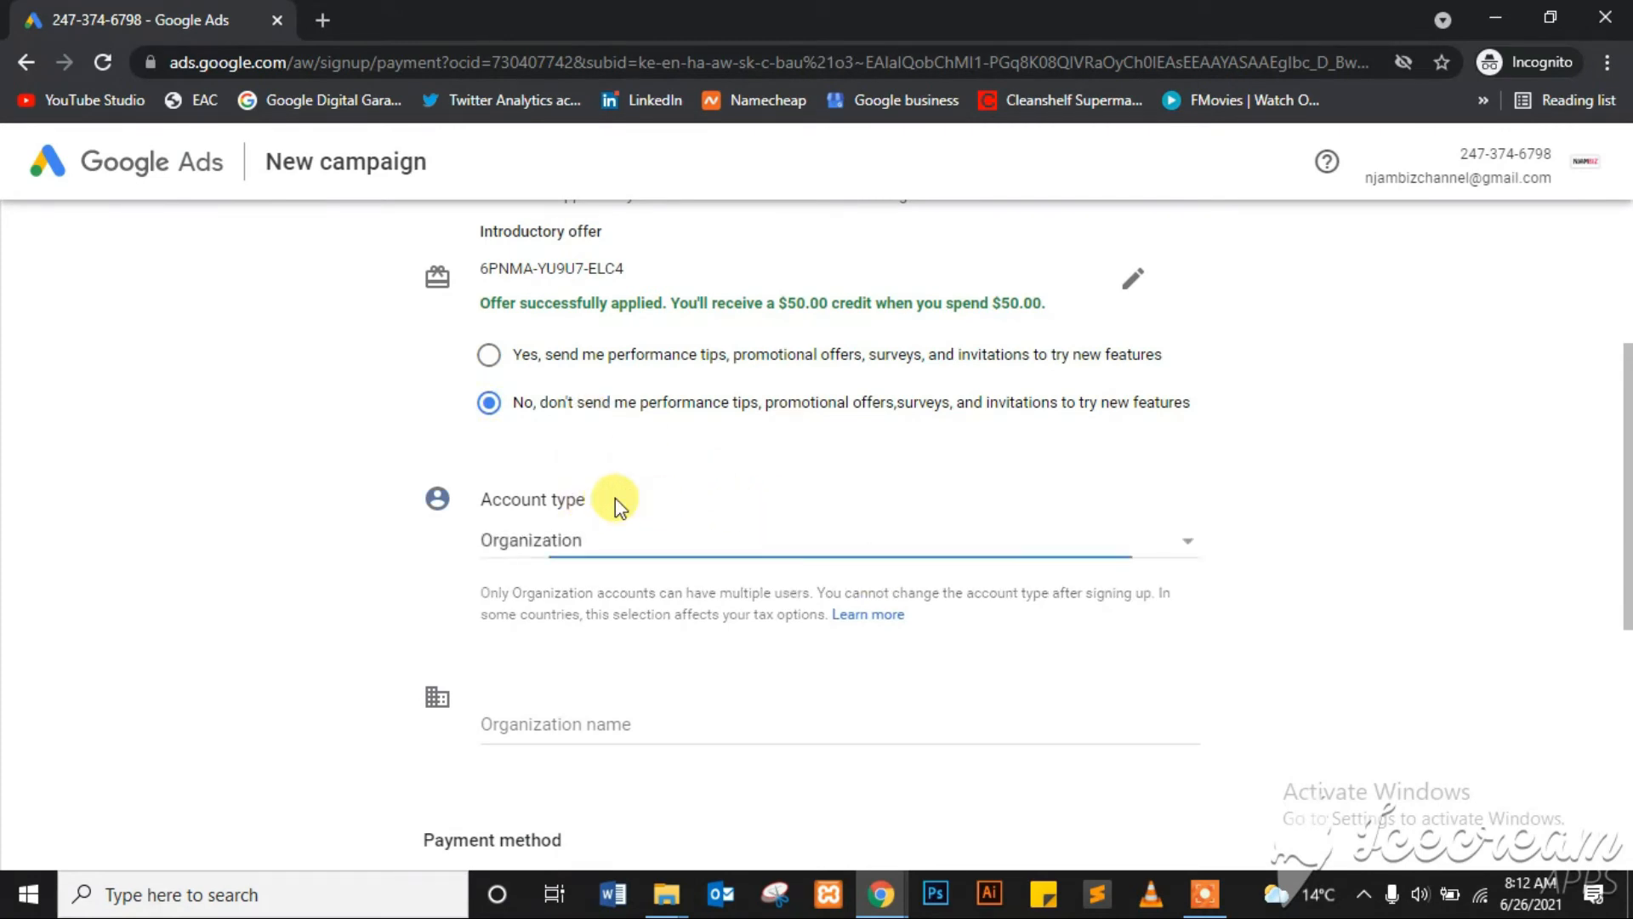
pyautogui.click(1187, 541)
pyautogui.click(560, 511)
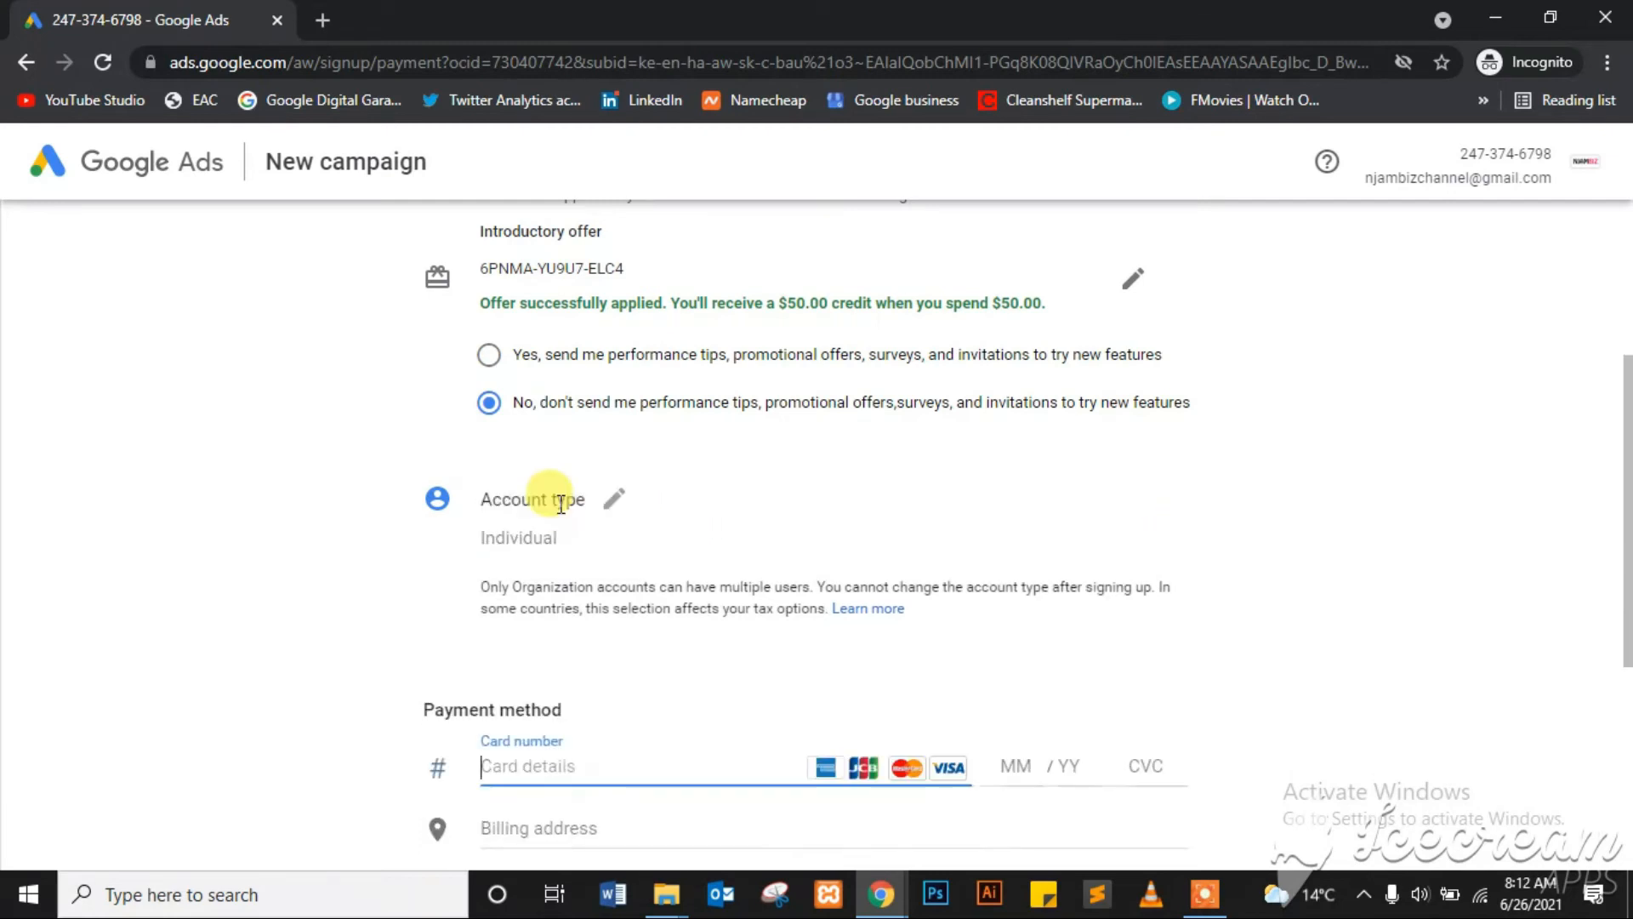
# Scroll through the filled-in card and billing address details on the payment page
pyautogui.moveTo(1622, 510); pyautogui.dragTo(1625, 600)
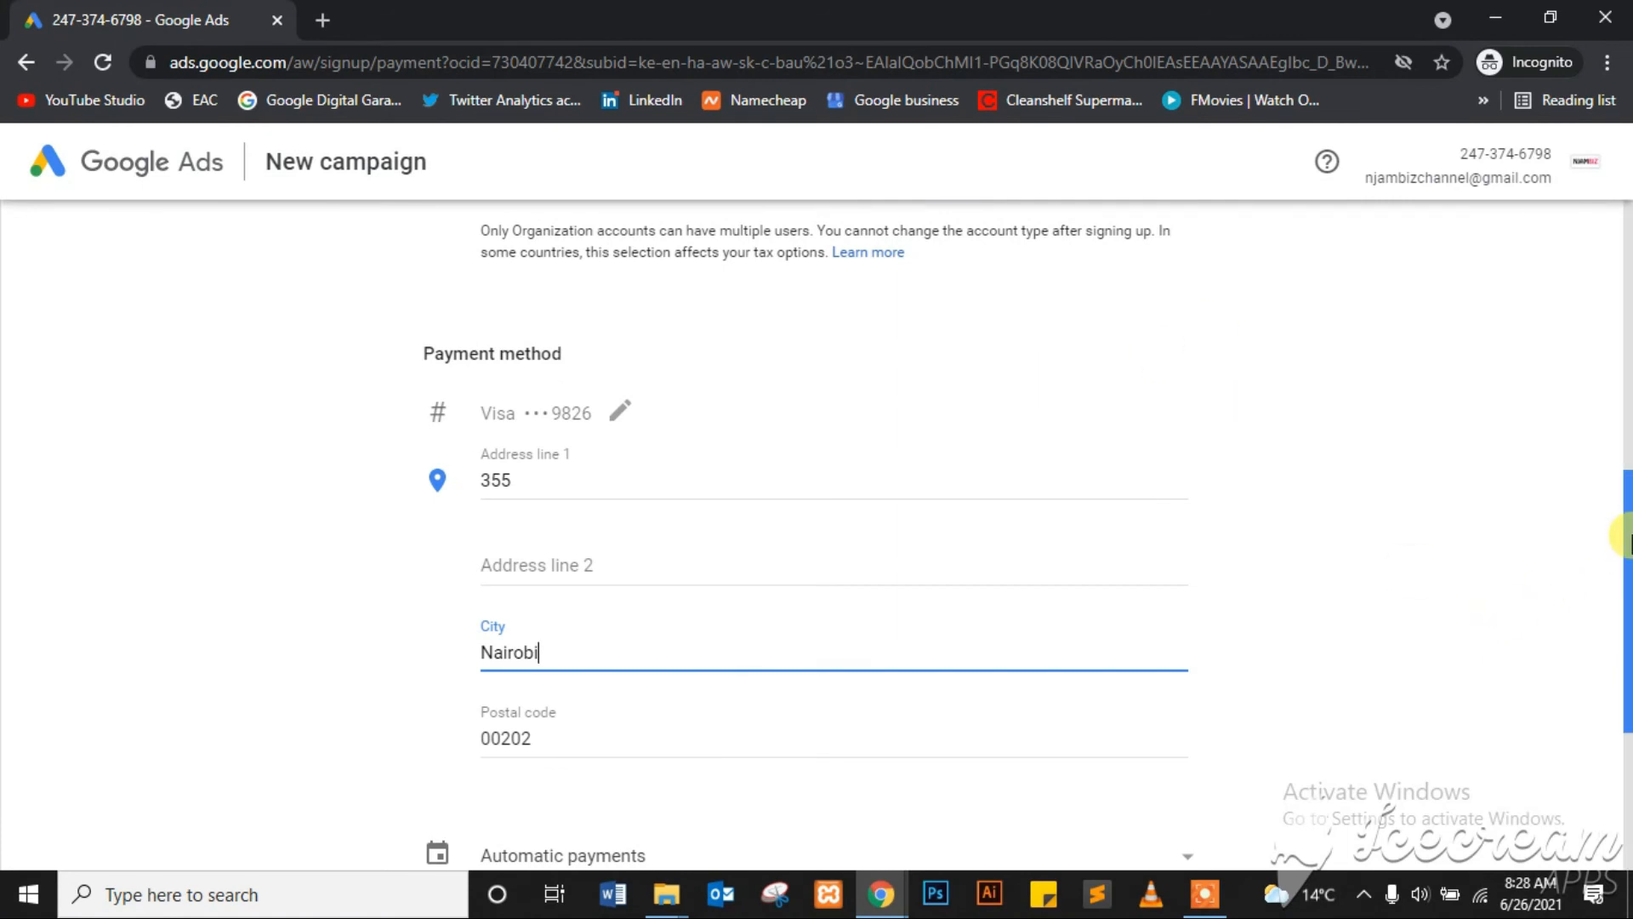
pyautogui.moveTo(1626, 541); pyautogui.dragTo(1616, 708)
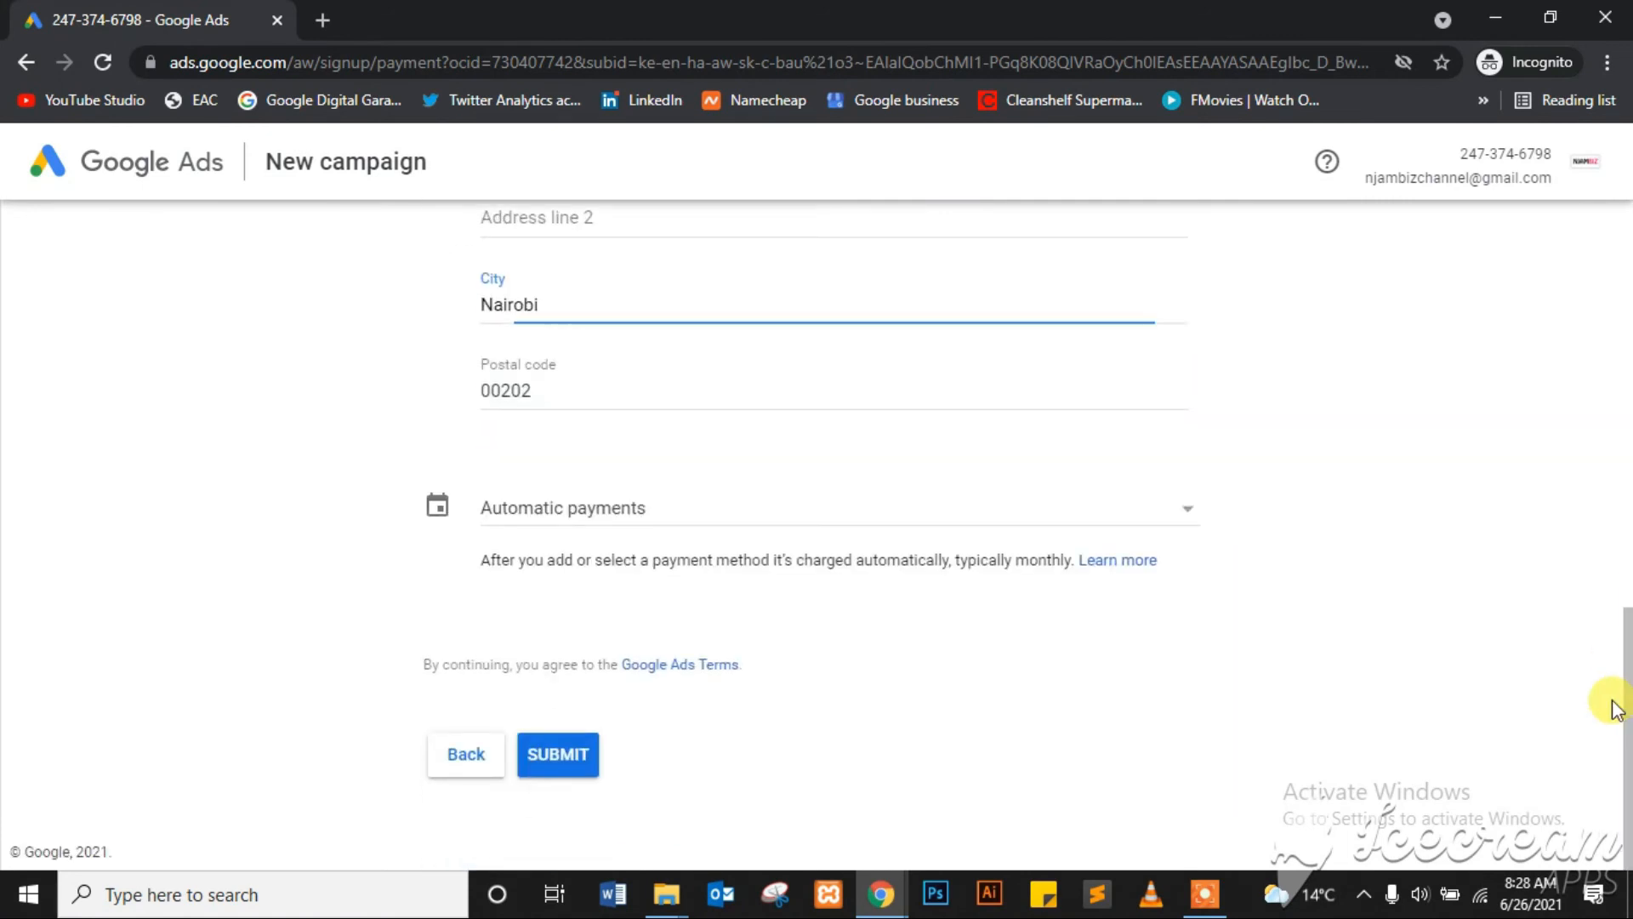
# Submit the campaign with its payment details and accept the Smart campaign terms
pyautogui.click(564, 759)
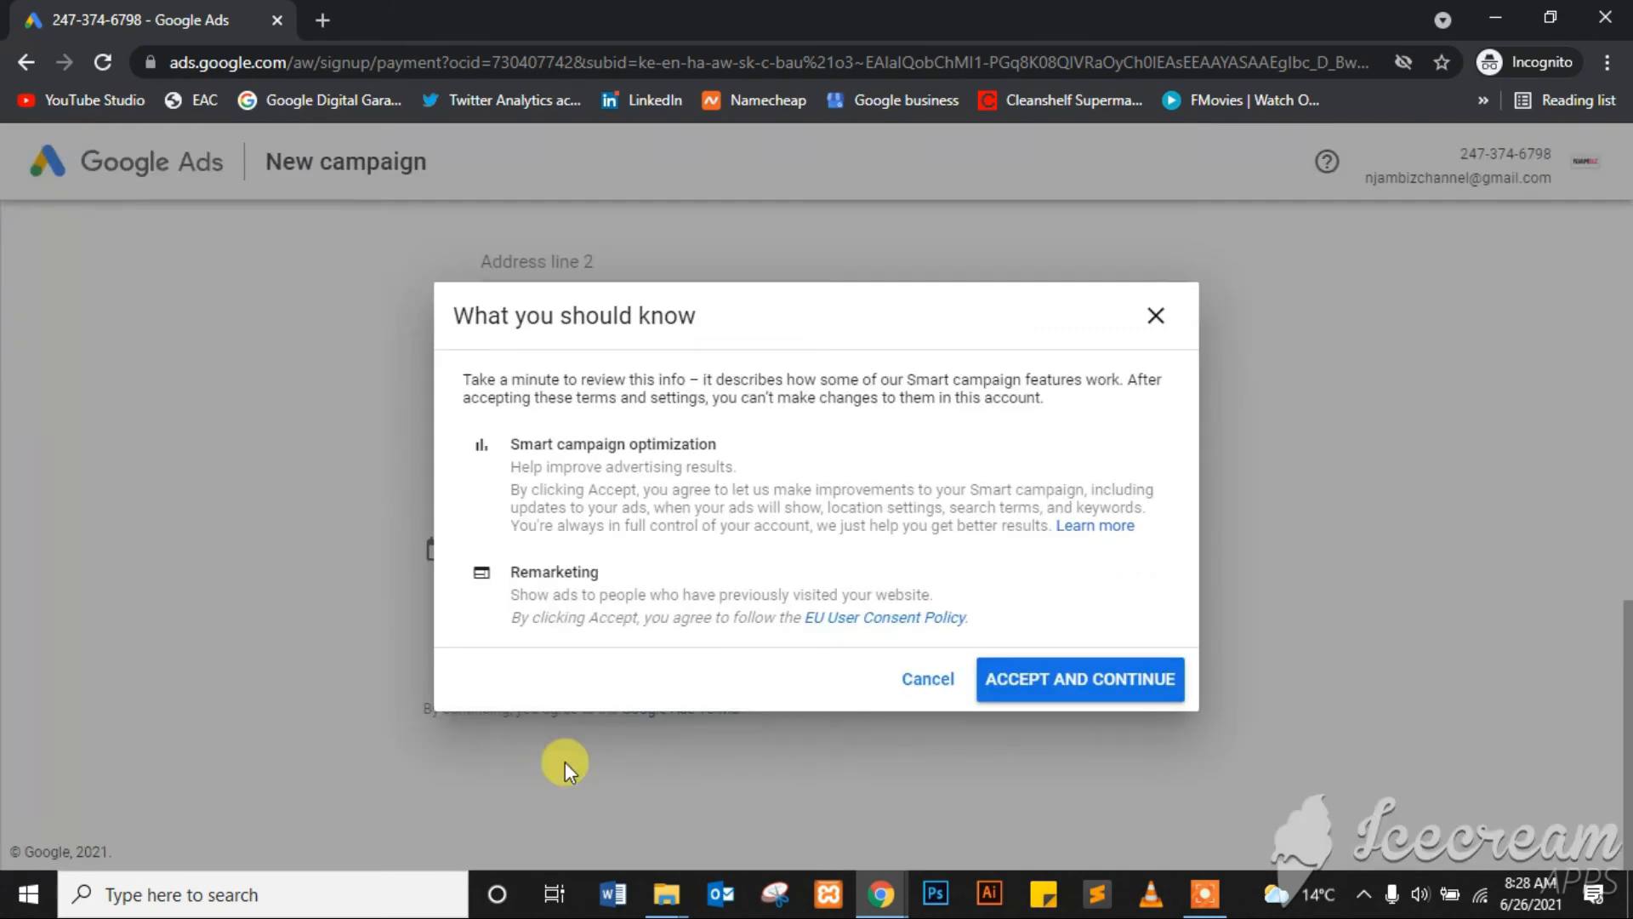
pyautogui.click(1093, 689)
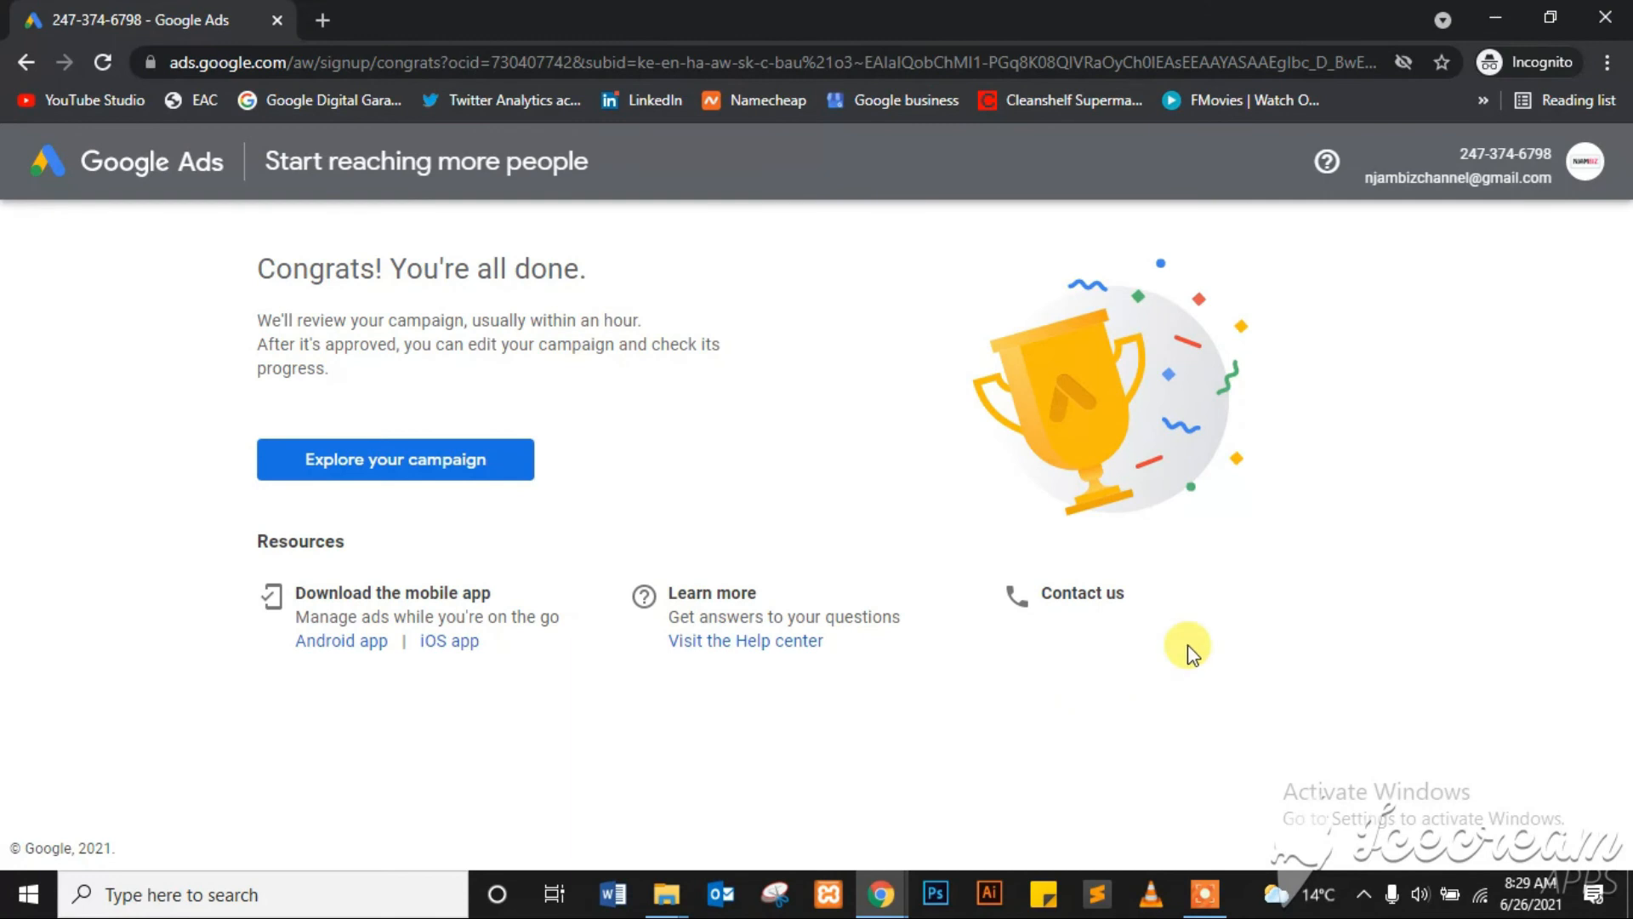
# Open the Digital marketing tutorials campaign dashboard from the congratulations page
pyautogui.click(414, 470)
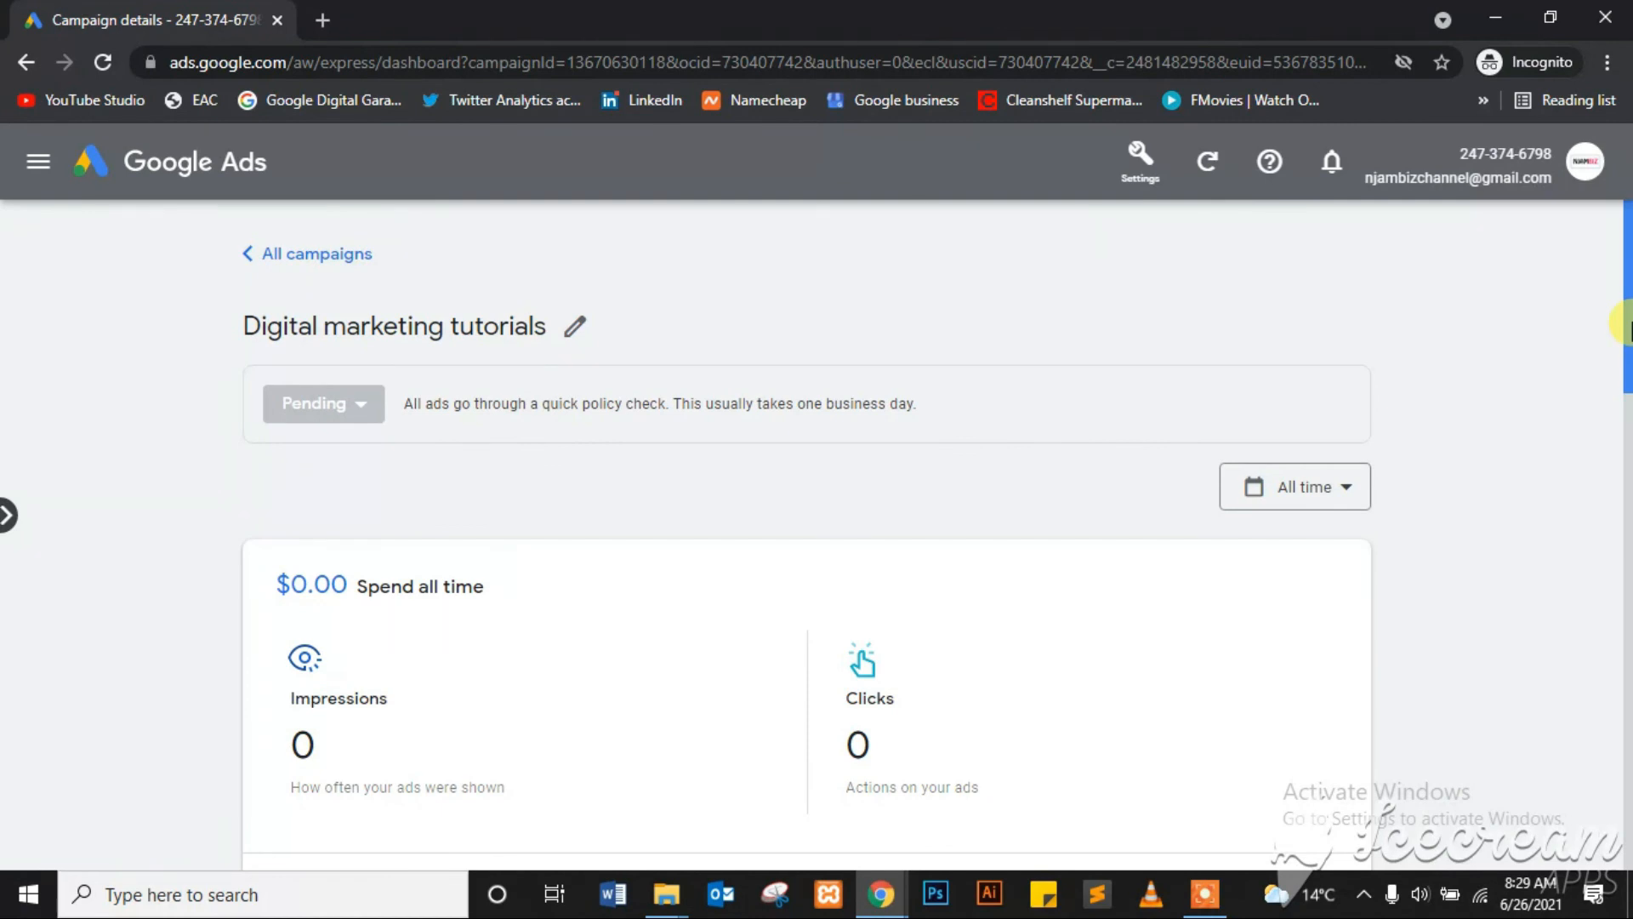
# Review the dashboard's zero impressions, India/United States targeting and $2.00 budget, then bring up navigation
pyautogui.moveTo(1625, 327); pyautogui.dragTo(1626, 814)
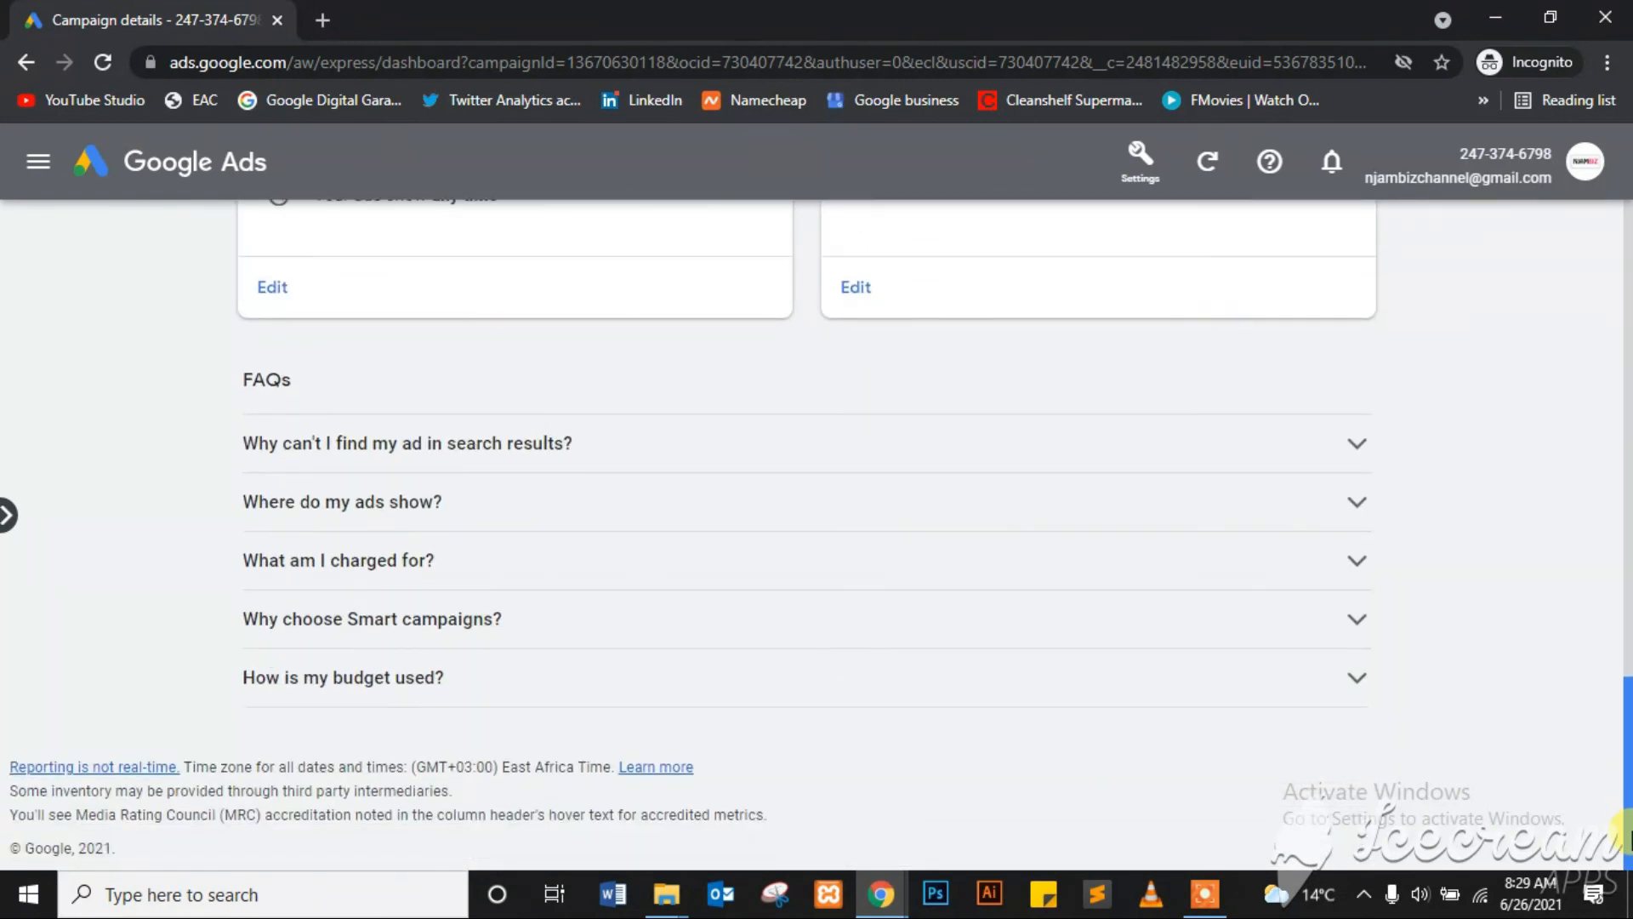
pyautogui.moveTo(1628, 838); pyautogui.dragTo(1626, 417)
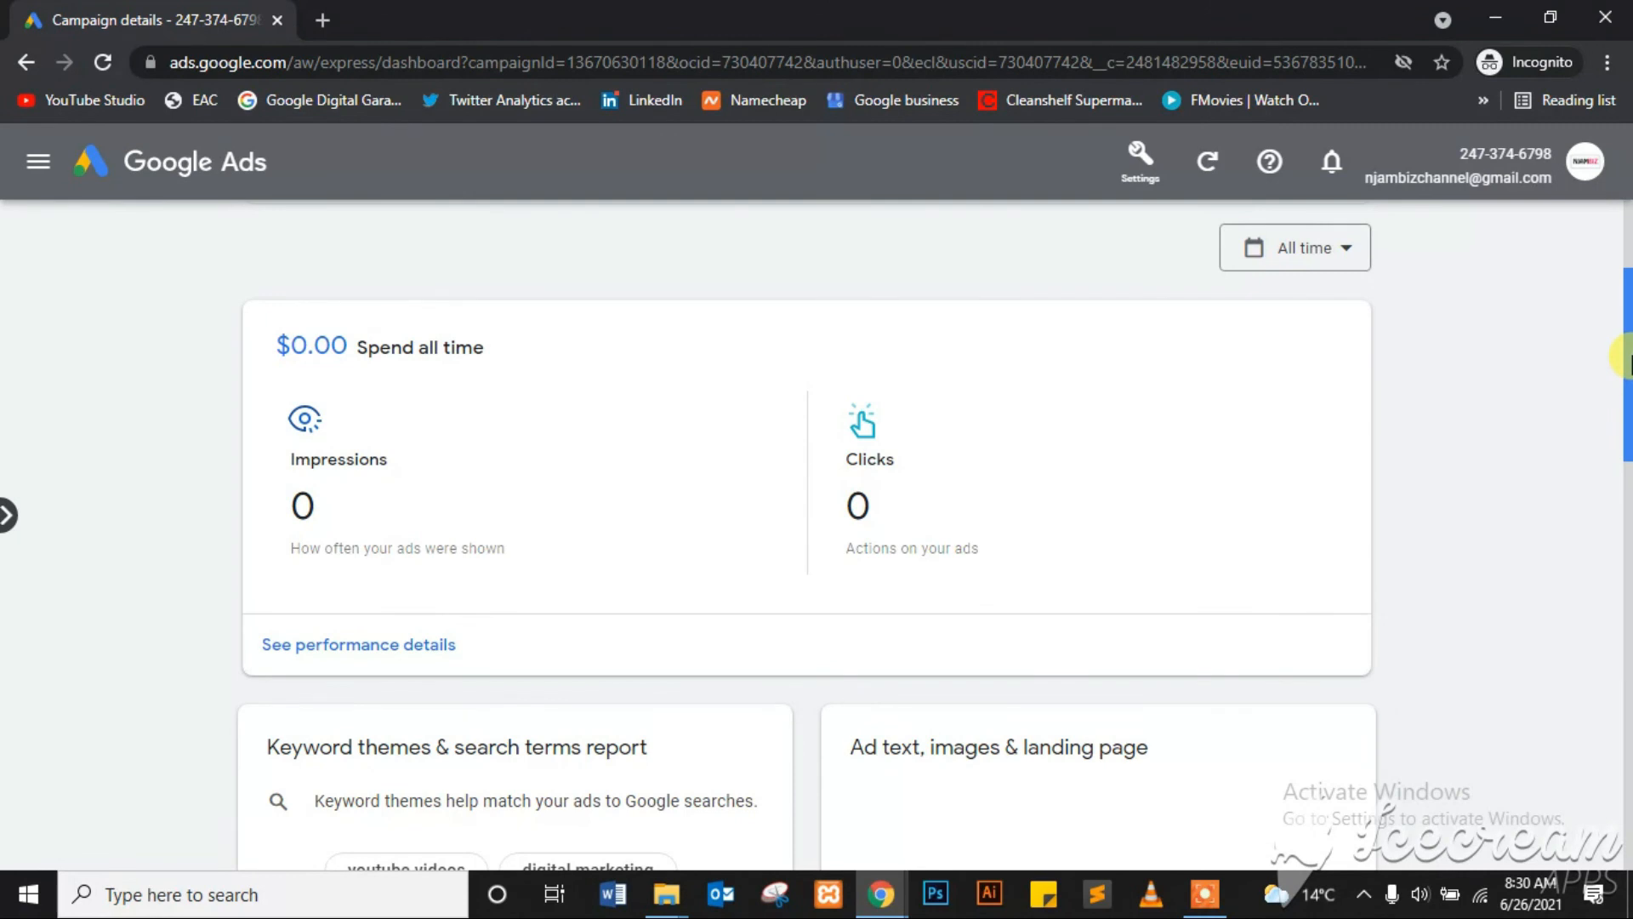
pyautogui.moveTo(1627, 358); pyautogui.dragTo(1627, 357)
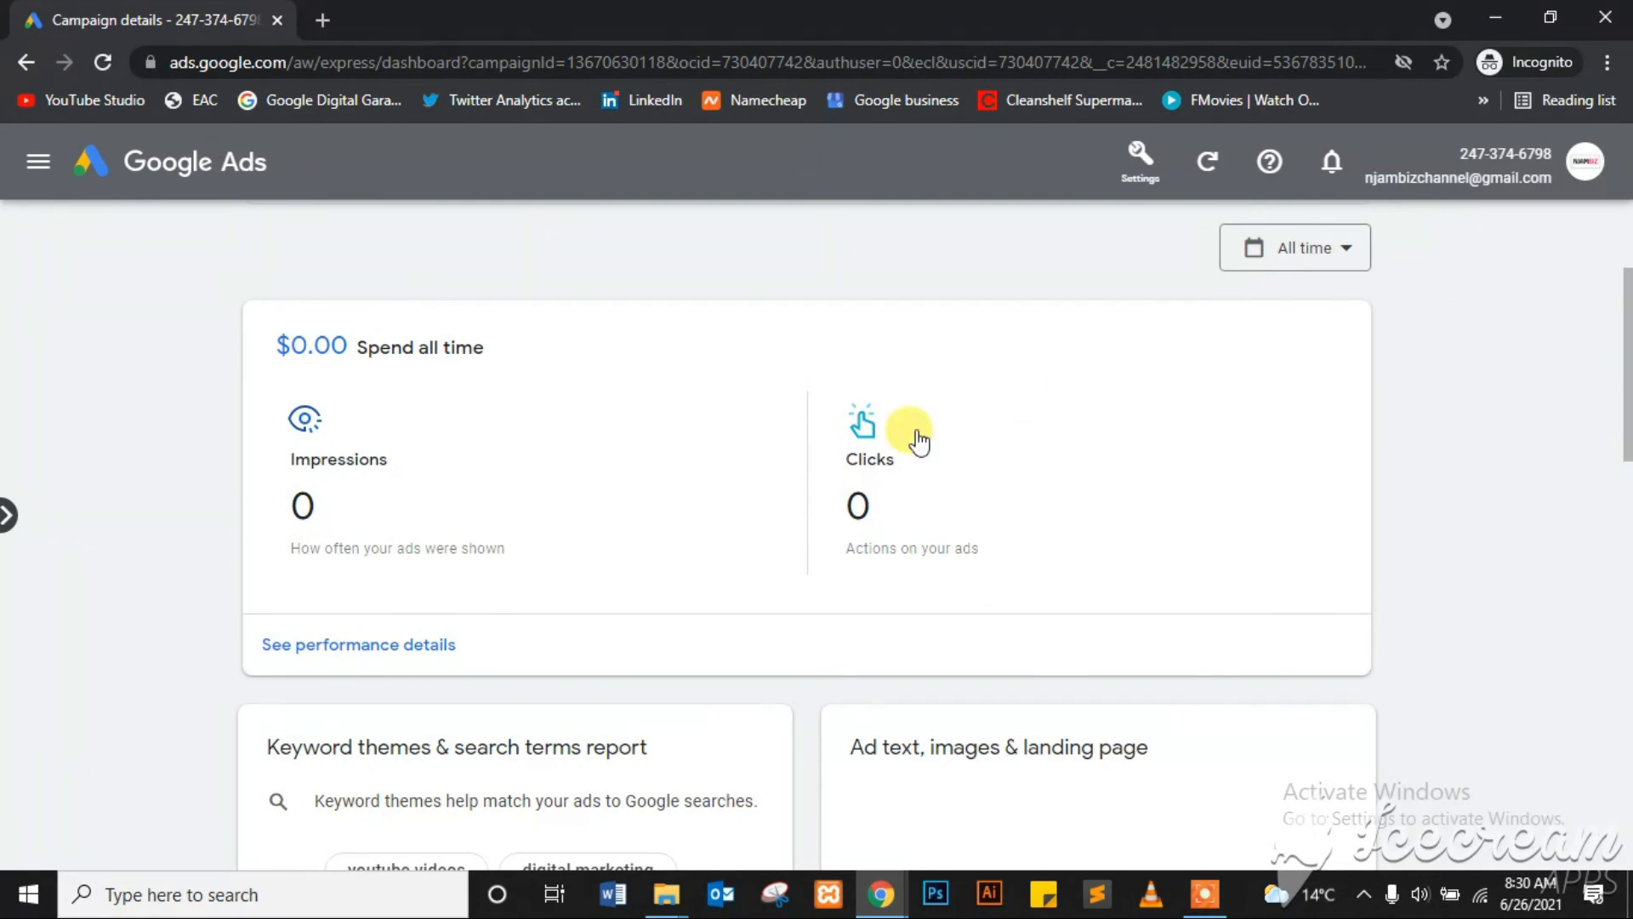
pyautogui.click(31, 166)
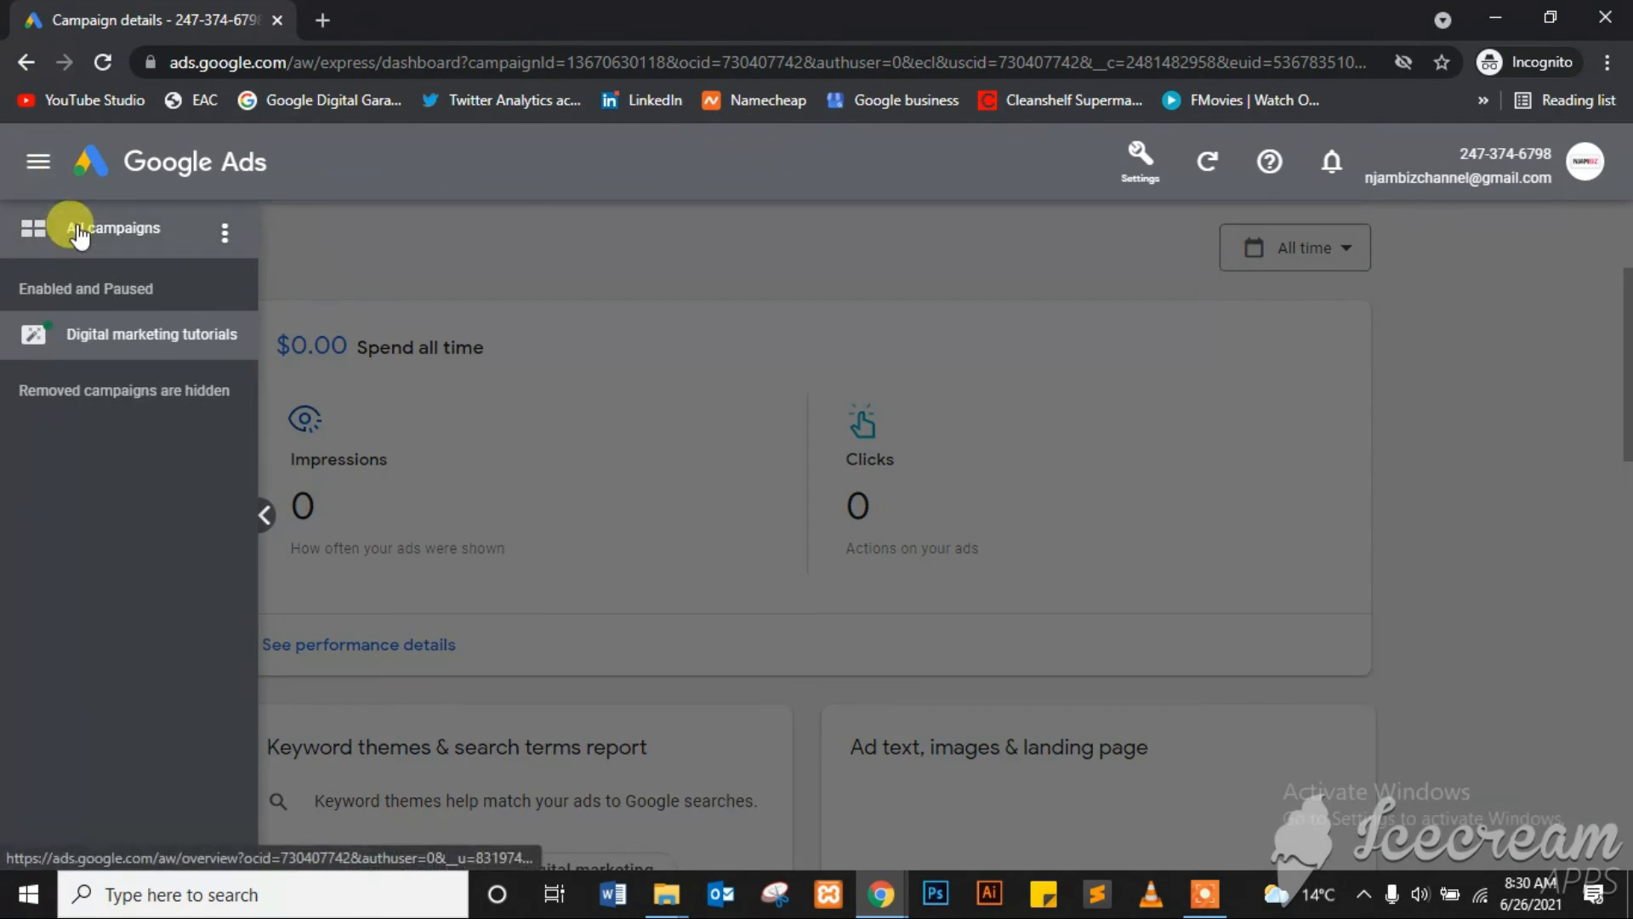
# Show the All campaigns list, with Digital marketing tutorials pending at $0.00 cost
pyautogui.click(79, 232)
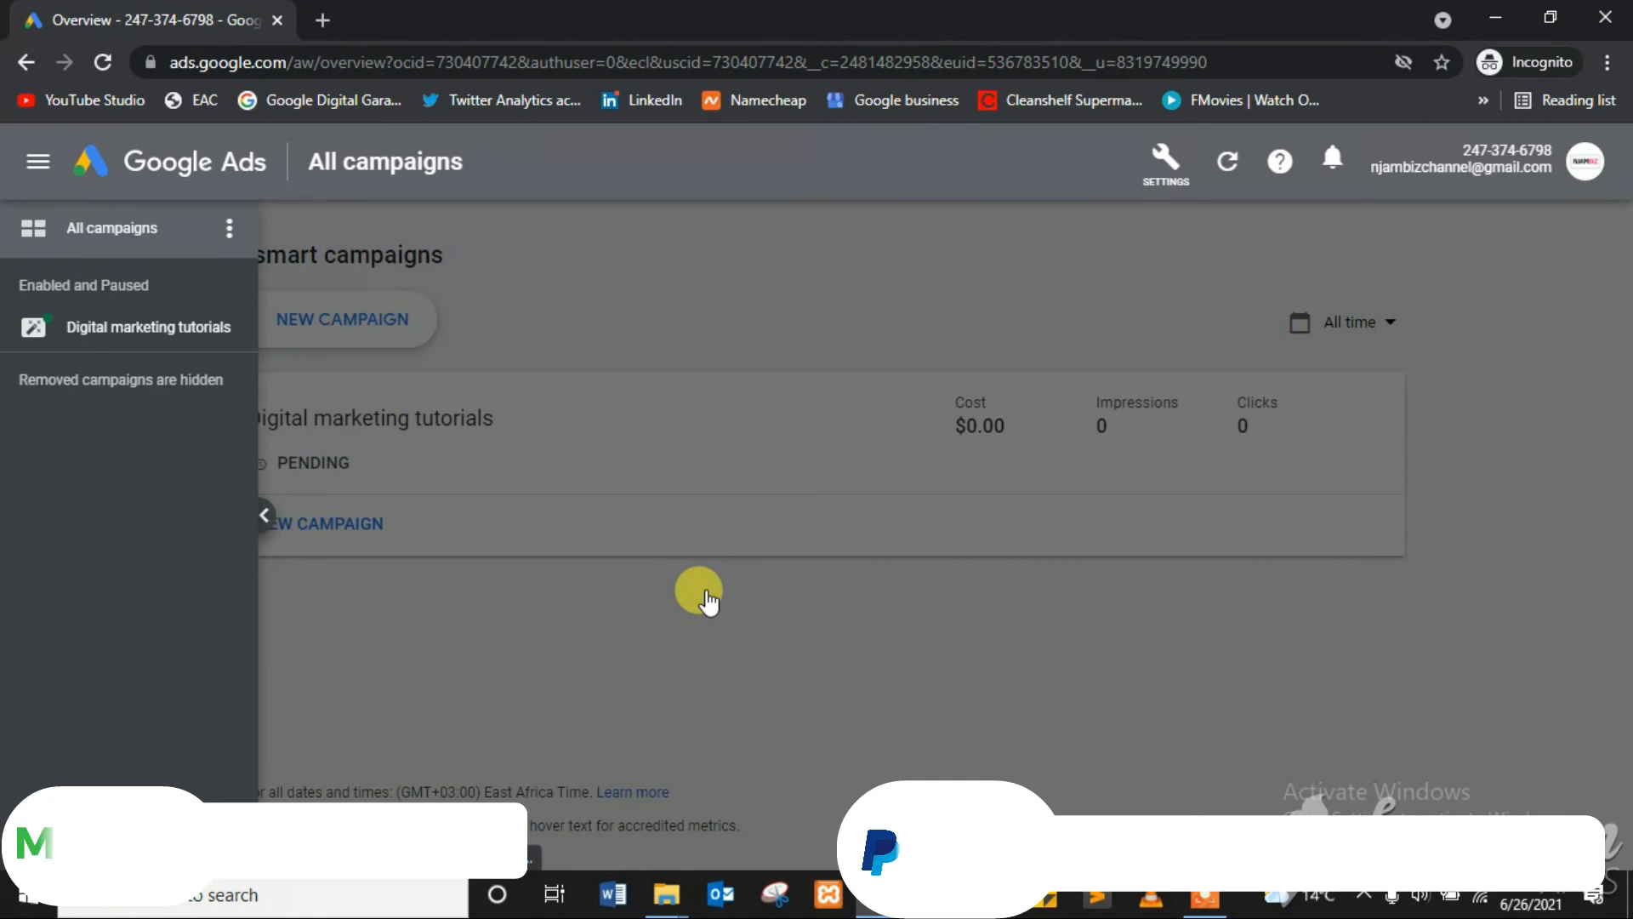
pyautogui.click(262, 515)
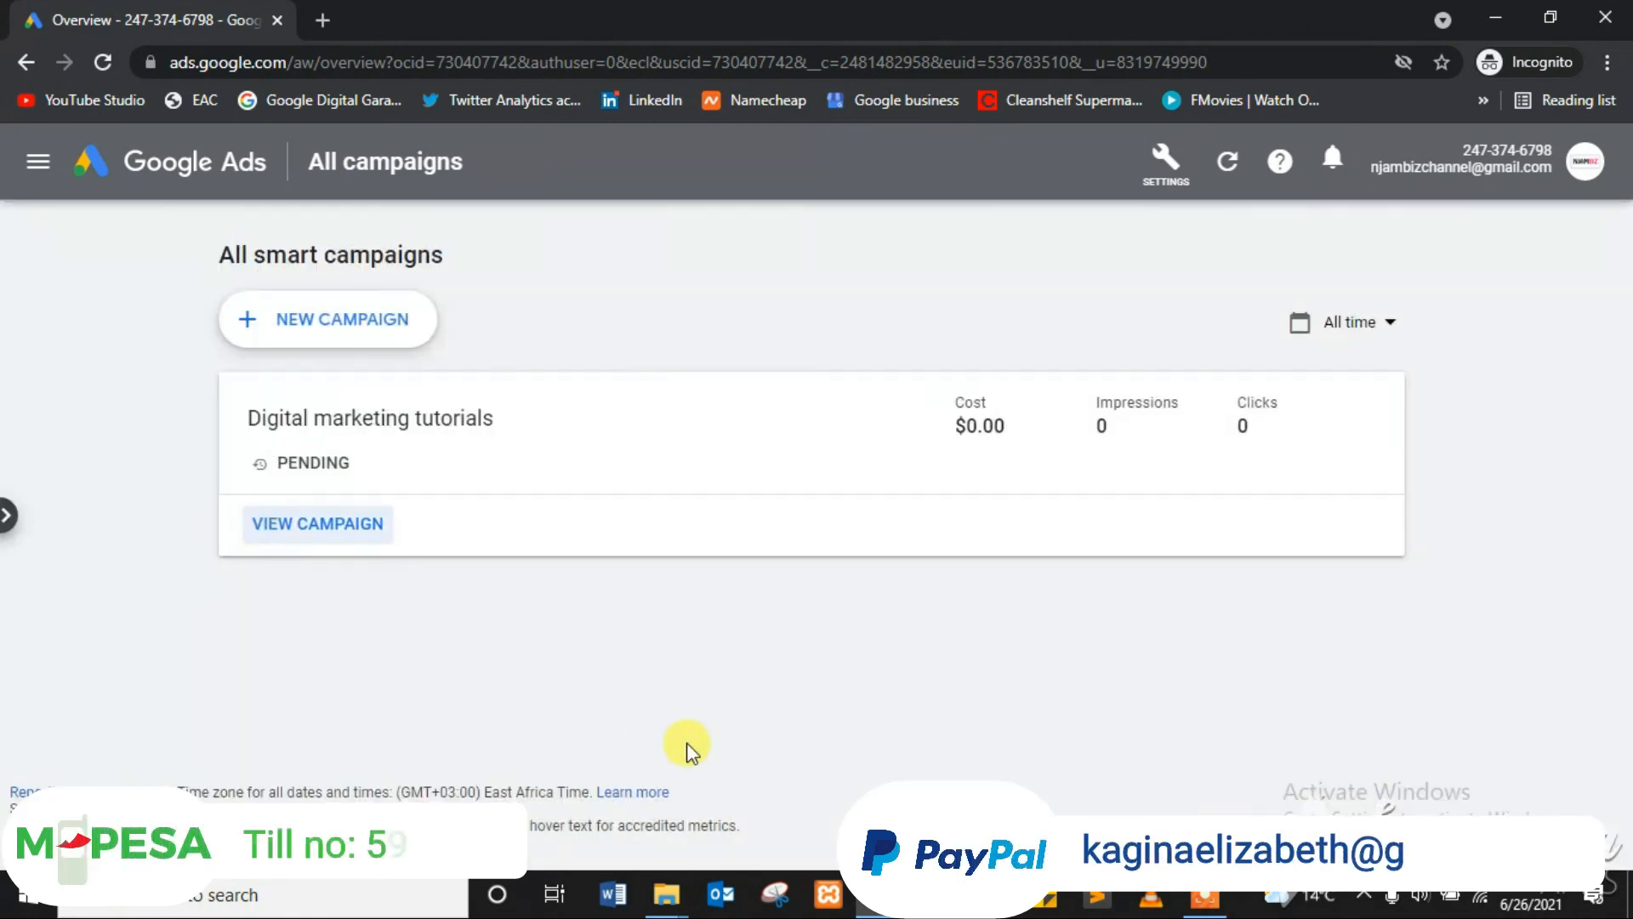